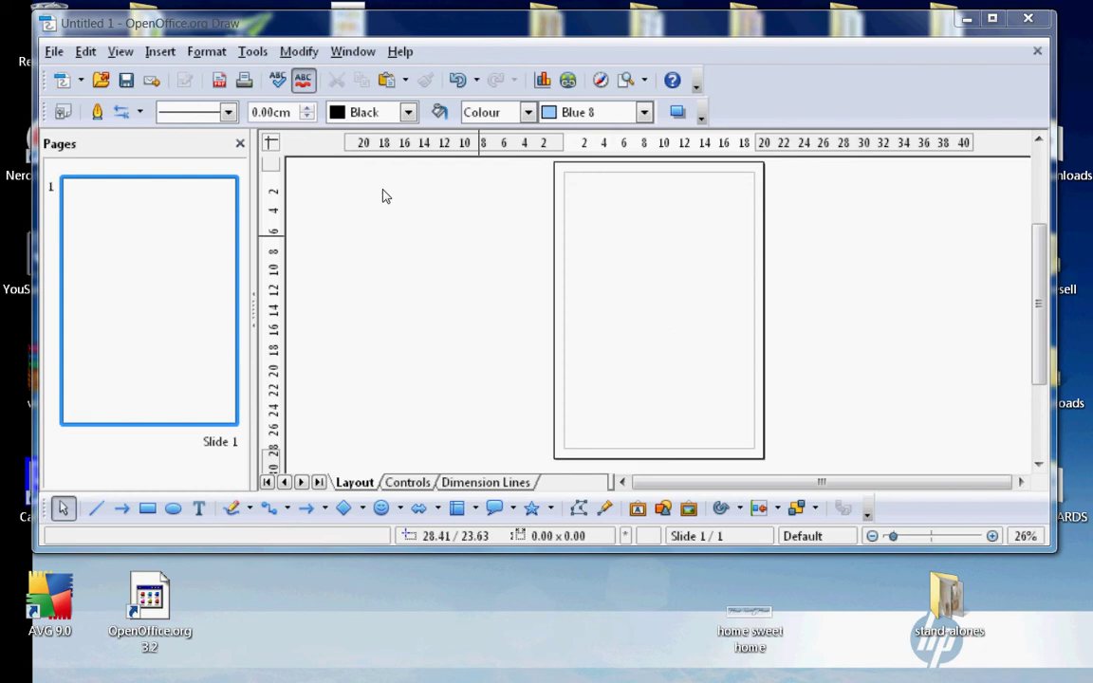
Step: Start inserting a picture from file and browse to the "IT'S IN THE WORDS" collection folder on the DVD drive (E:)
left_click(159, 51)
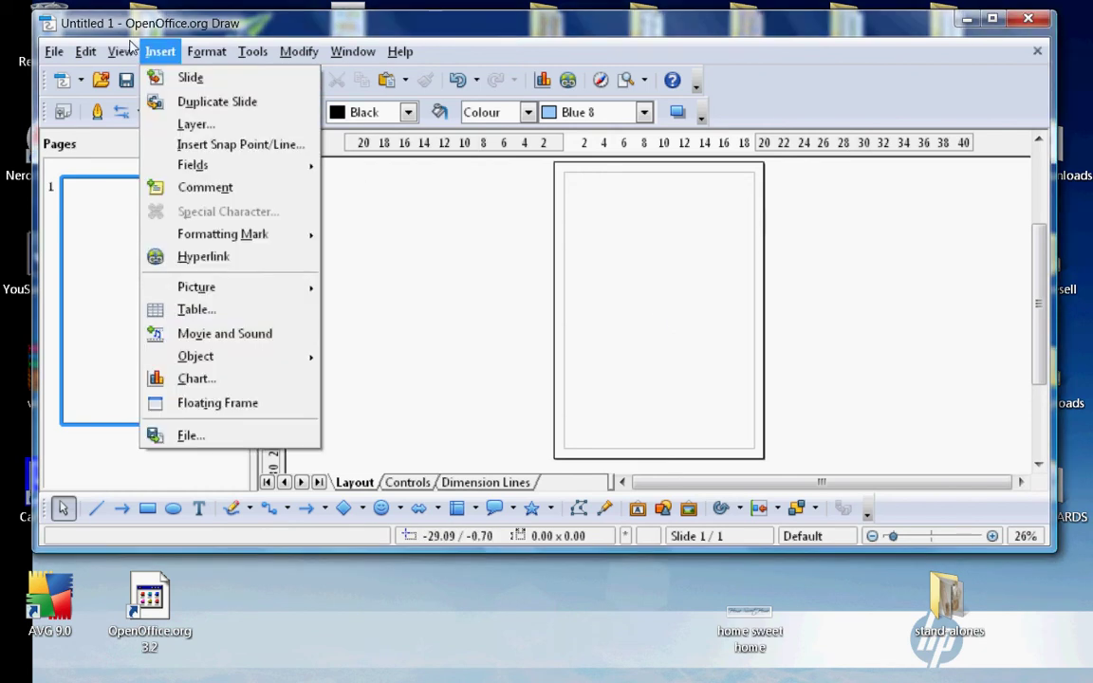
mouse_move(190, 287)
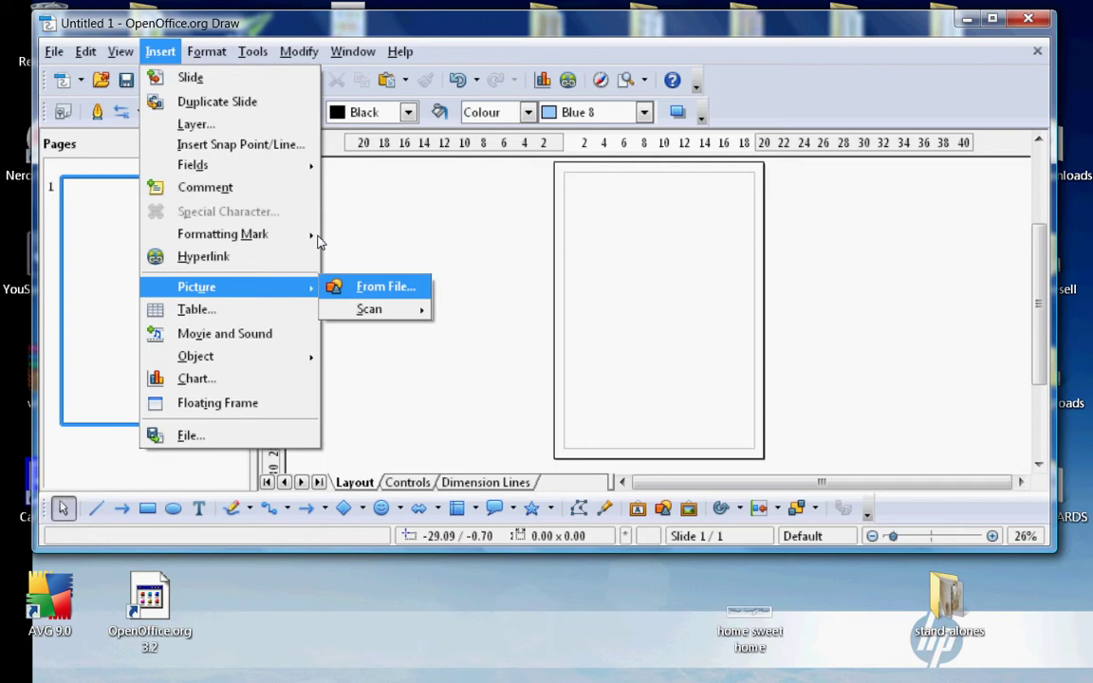
left_click(389, 287)
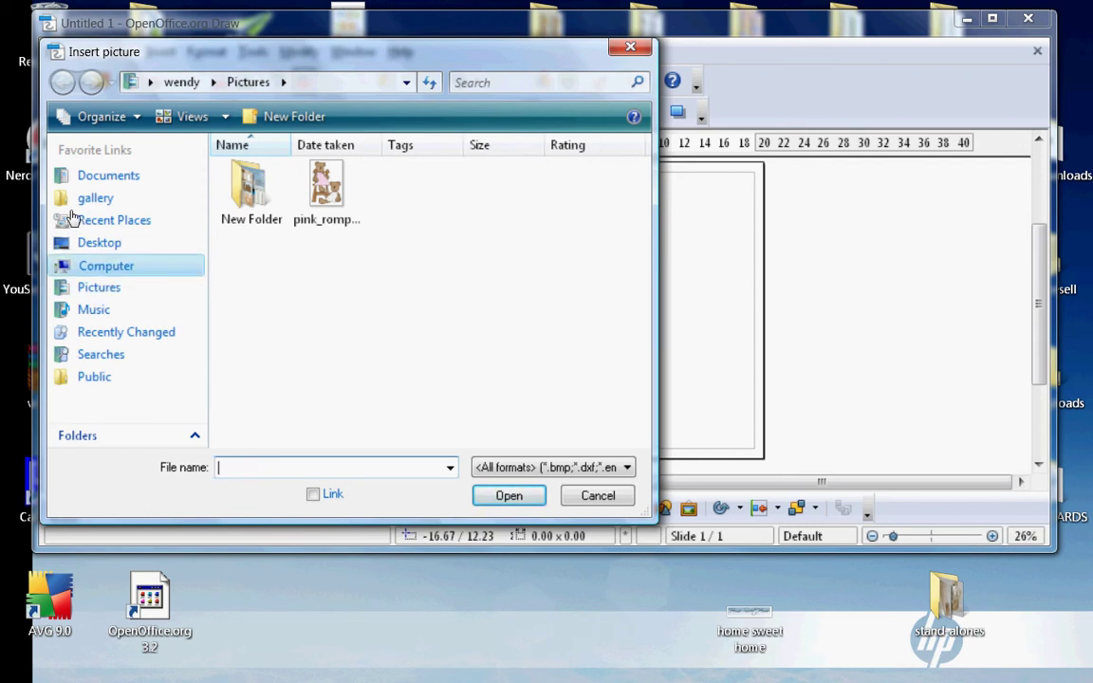
left_click(142, 268)
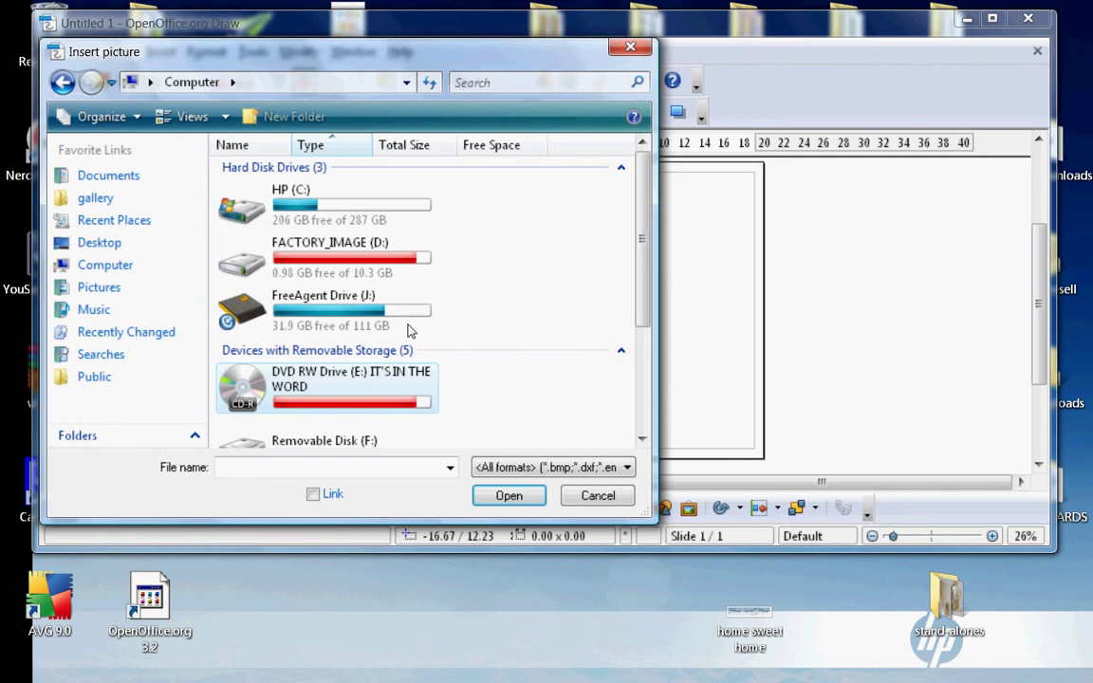
double_click(402, 402)
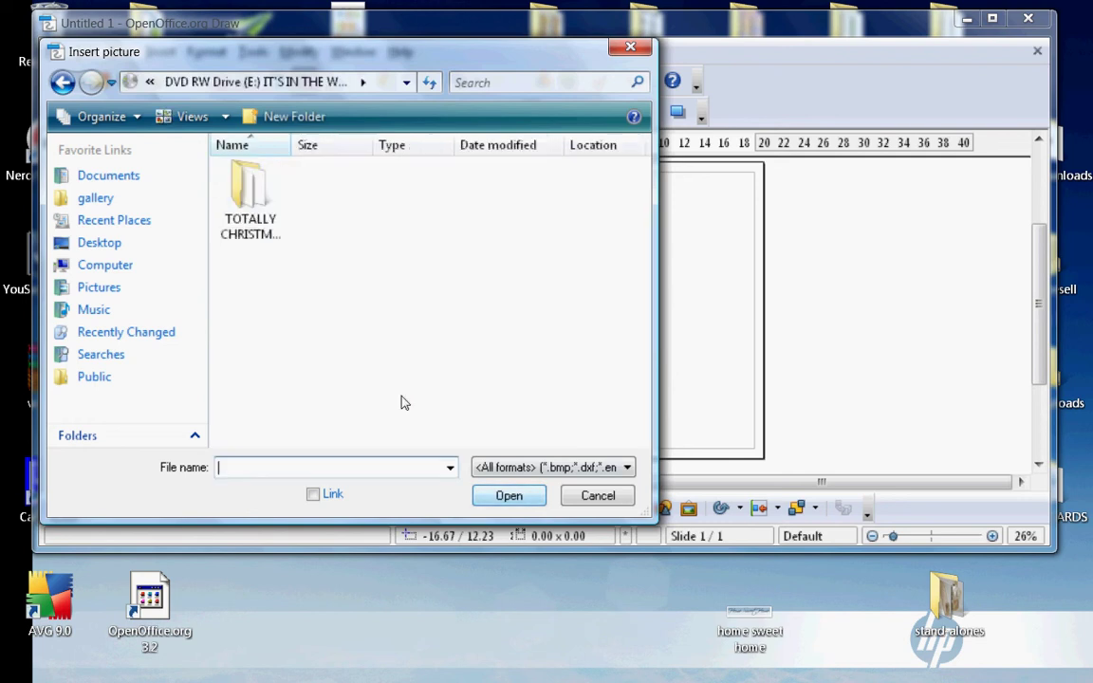
left_click(251, 204)
left_click(503, 495)
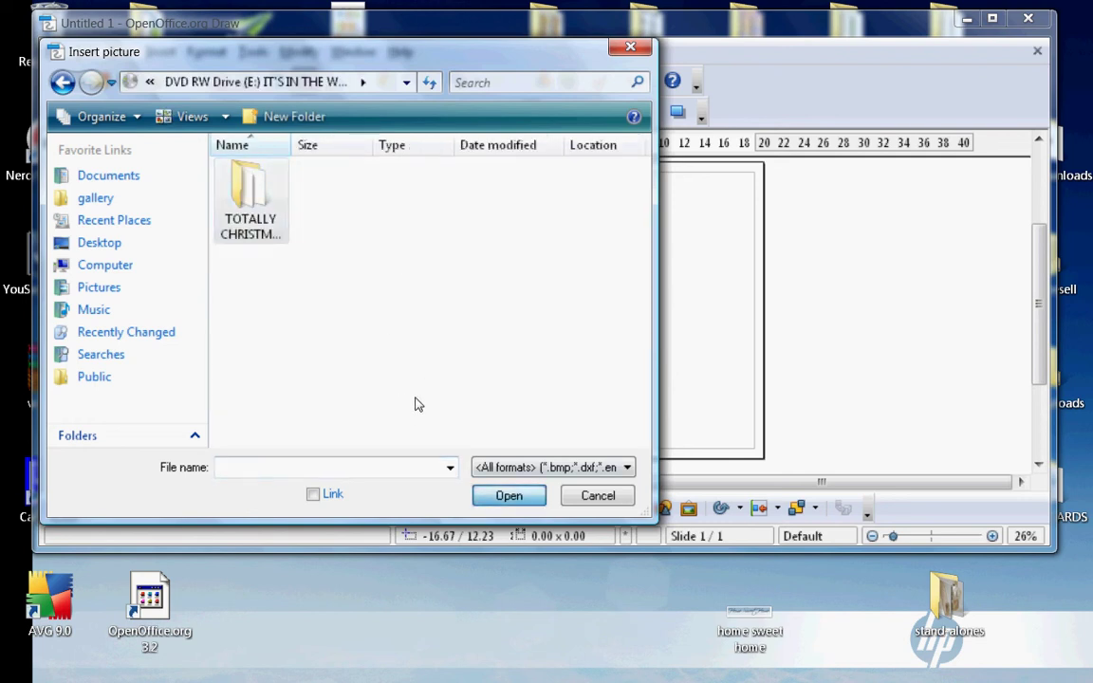
left_click(320, 190)
key("Return")
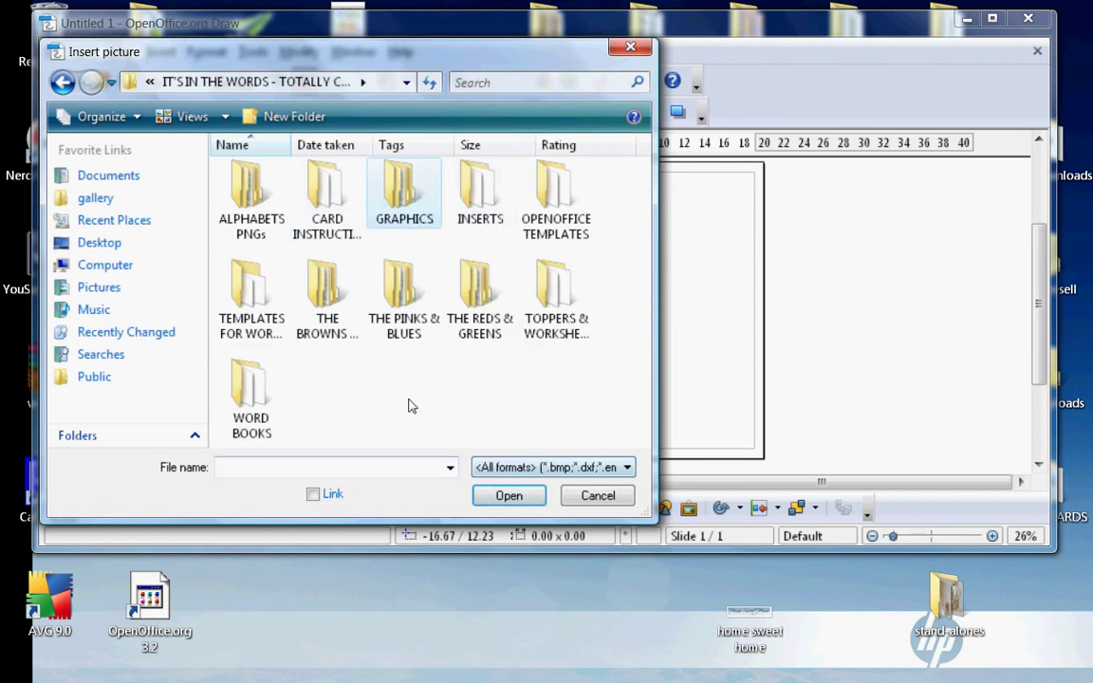
Step: Insert the 14_bear picture from the PNGS subfolder of the GRAPHICS folder
key("Return")
key("Right")
left_click(504, 496)
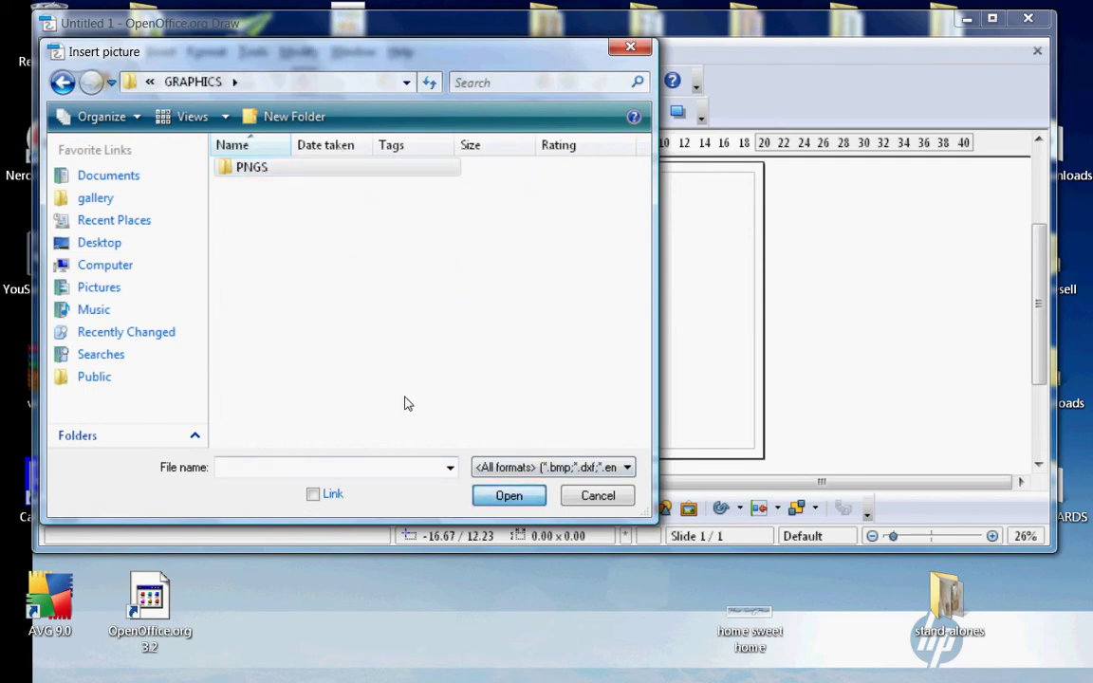
left_click(559, 201)
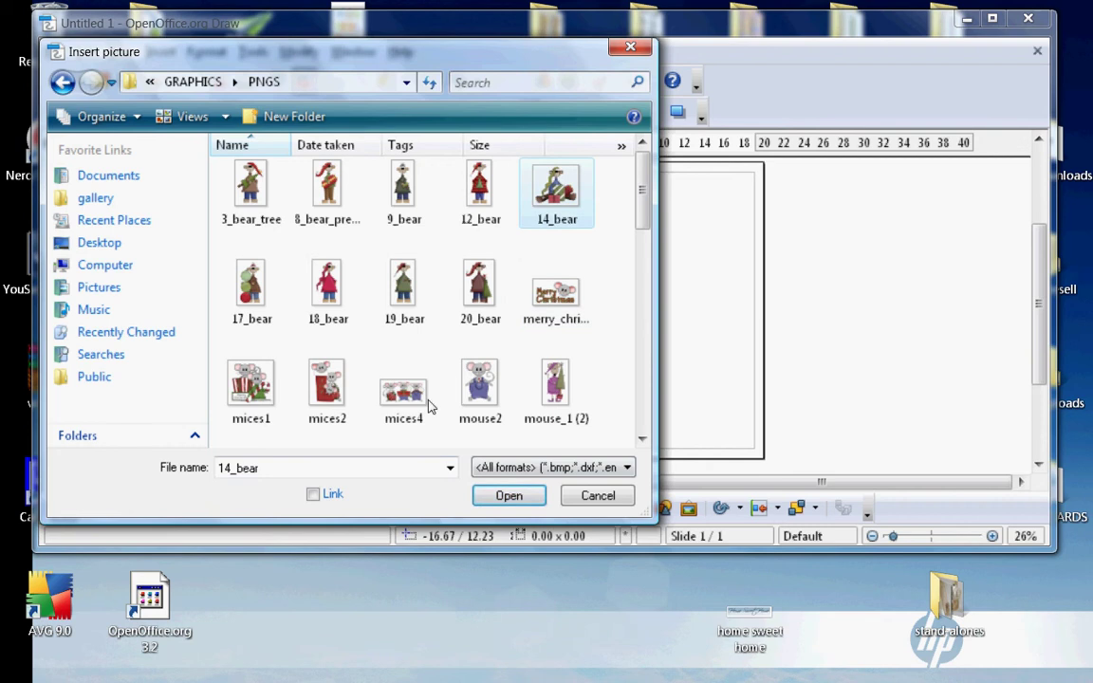
key("Return")
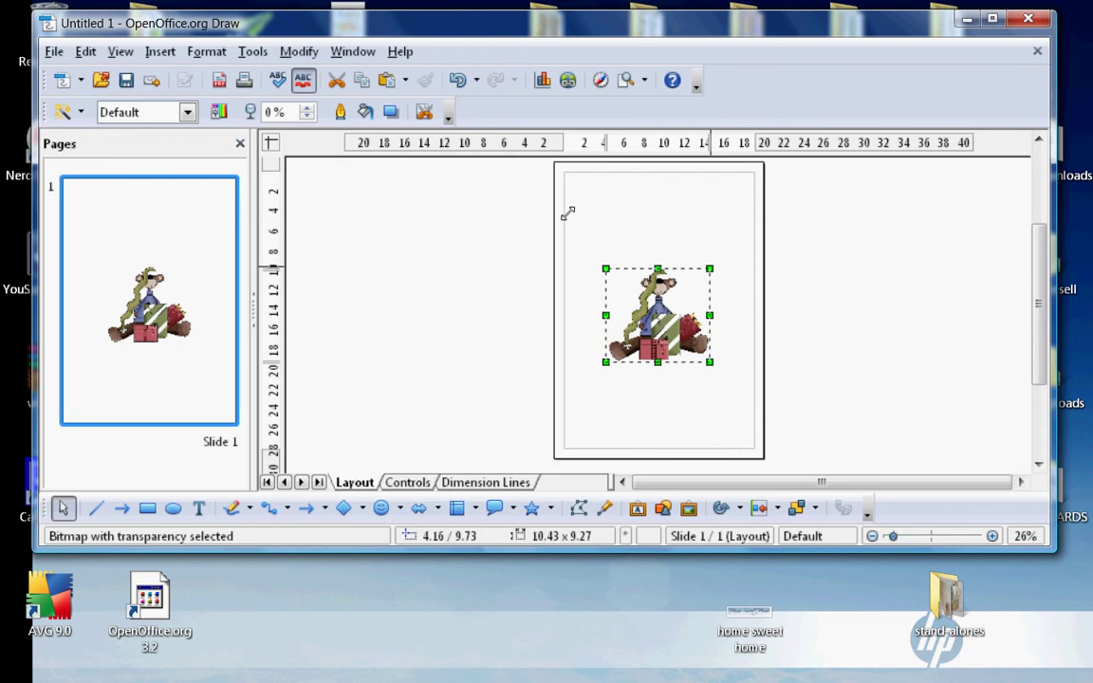
Step: Enlarge the Christmas bear picture to about 19.8 × 17.6 cm and place it across the upper part of the page
left_click_drag(568, 213, 642, 172)
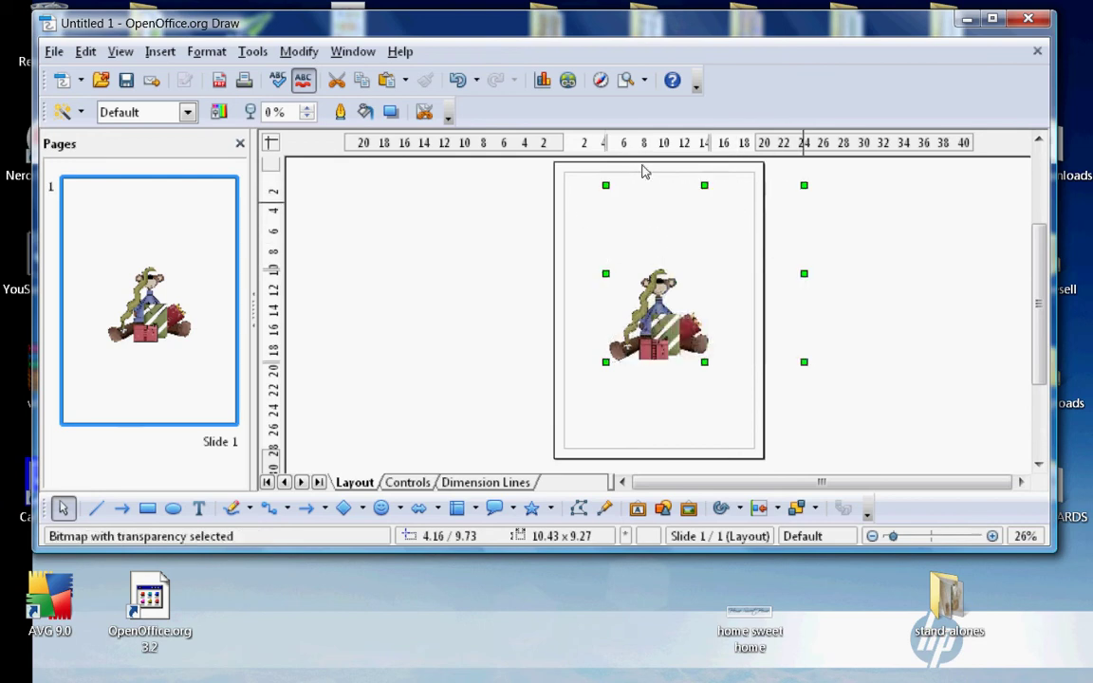
left_click_drag(567, 215, 525, 214)
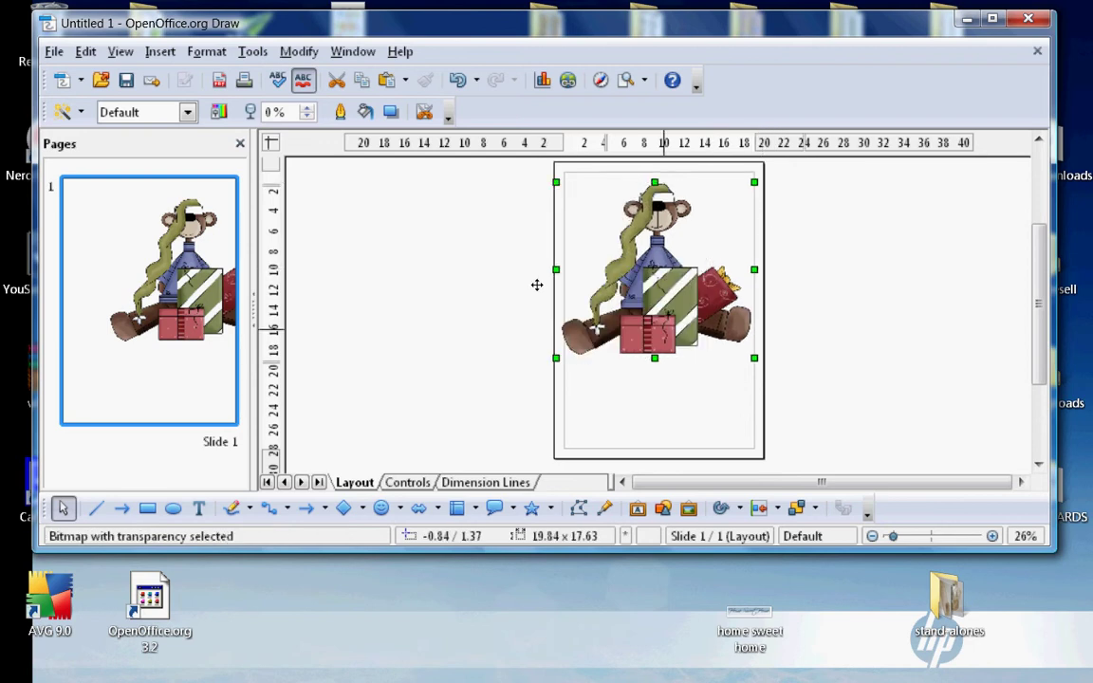
left_click(644, 372)
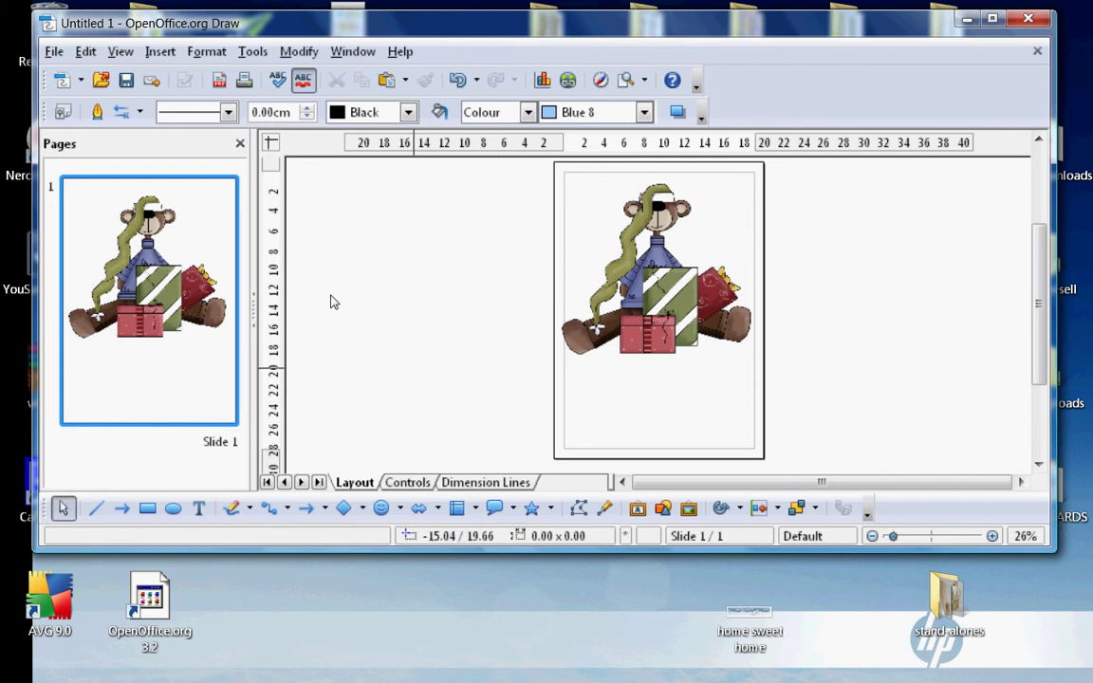
Step: Insert pink_rompers_4 from the Pictures folder, enlarged to about 15.3 × 21.9 cm and placed toward the page's left side
left_click(160, 52)
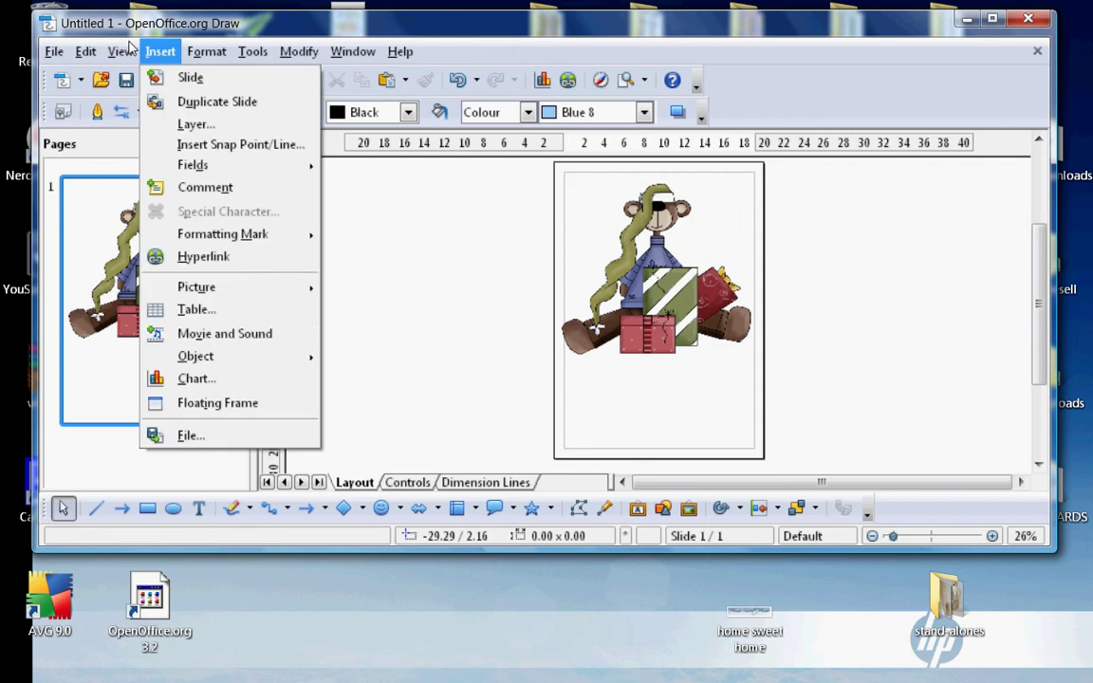
mouse_move(198, 287)
left_click(342, 286)
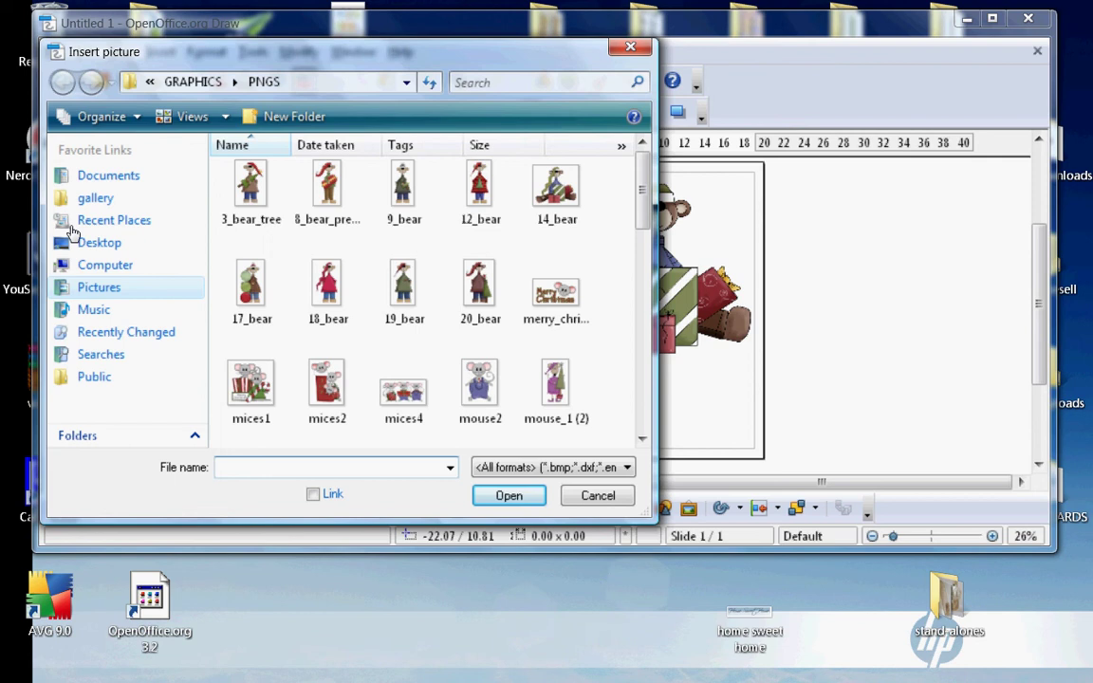
left_click(99, 287)
left_click(326, 194)
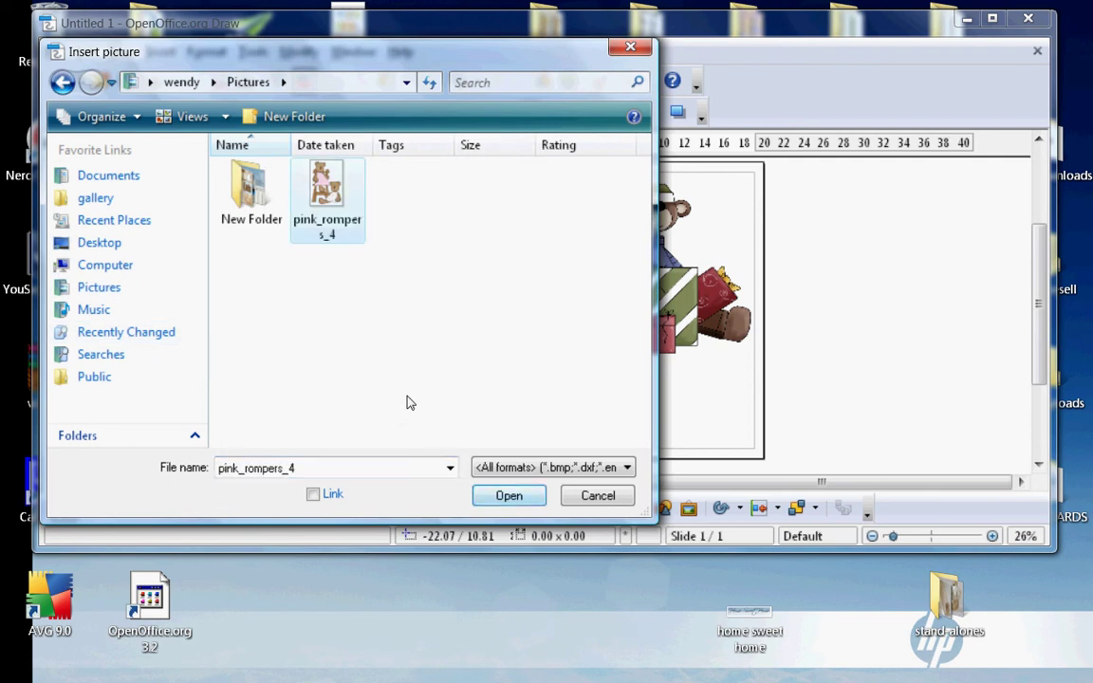
left_click(509, 495)
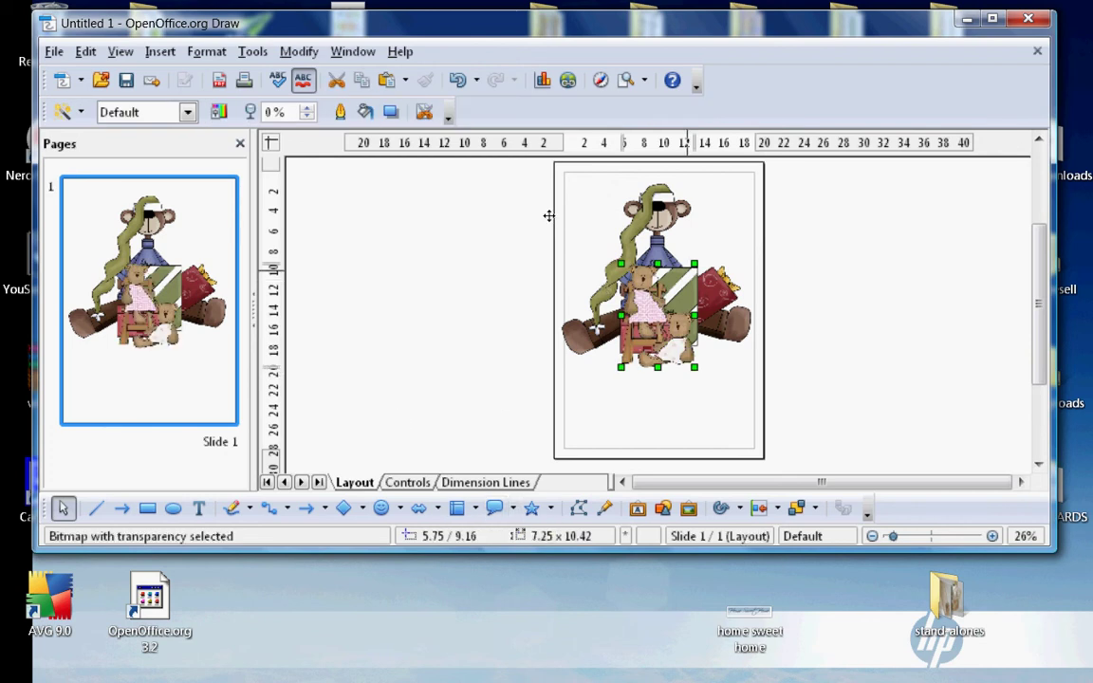
left_click_drag(554, 211, 617, 180)
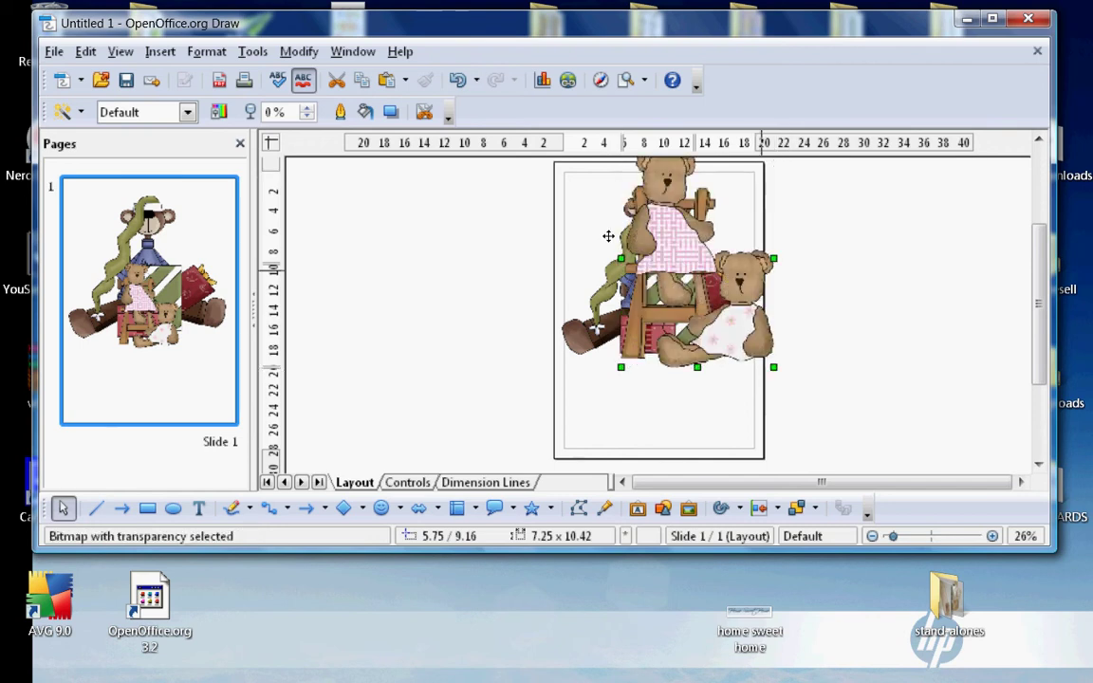
left_click_drag(589, 225, 534, 258)
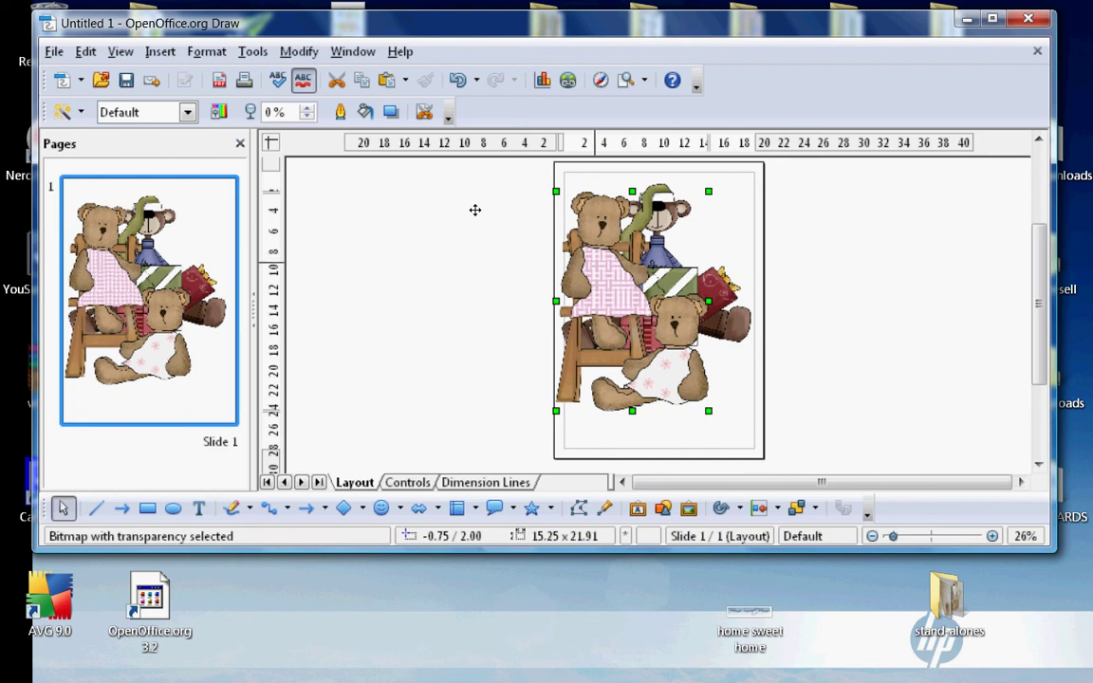
Step: Send the teddy bears picture backwards so that it lies behind the Christmas bear
key("shift+F10")
key("Down")
key("Down")
key("Down")
key("Down")
key("Down")
key("Down")
key("Down")
key("Down")
key("Down")
key("Down")
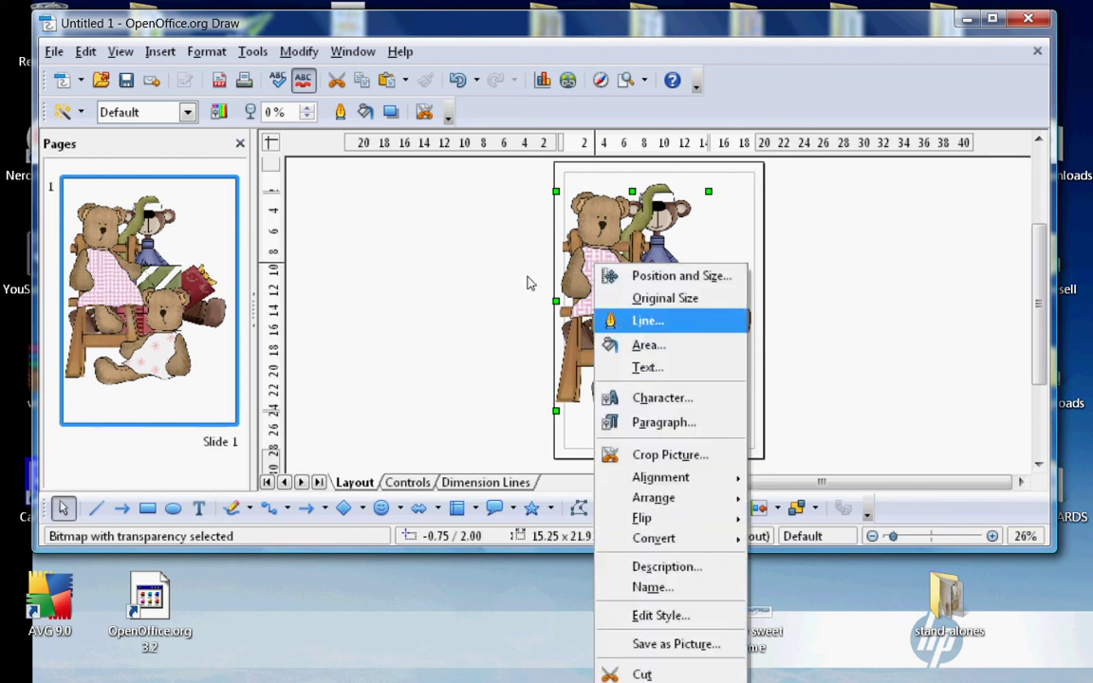
key("Right")
key("Down")
key("Down")
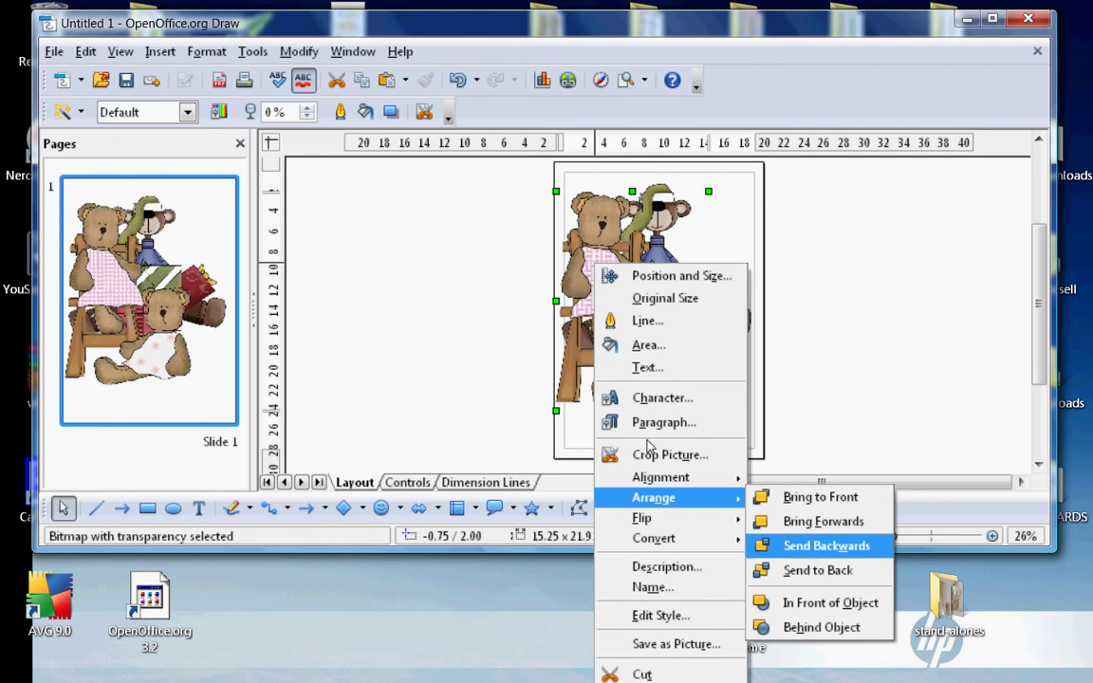
key("Return")
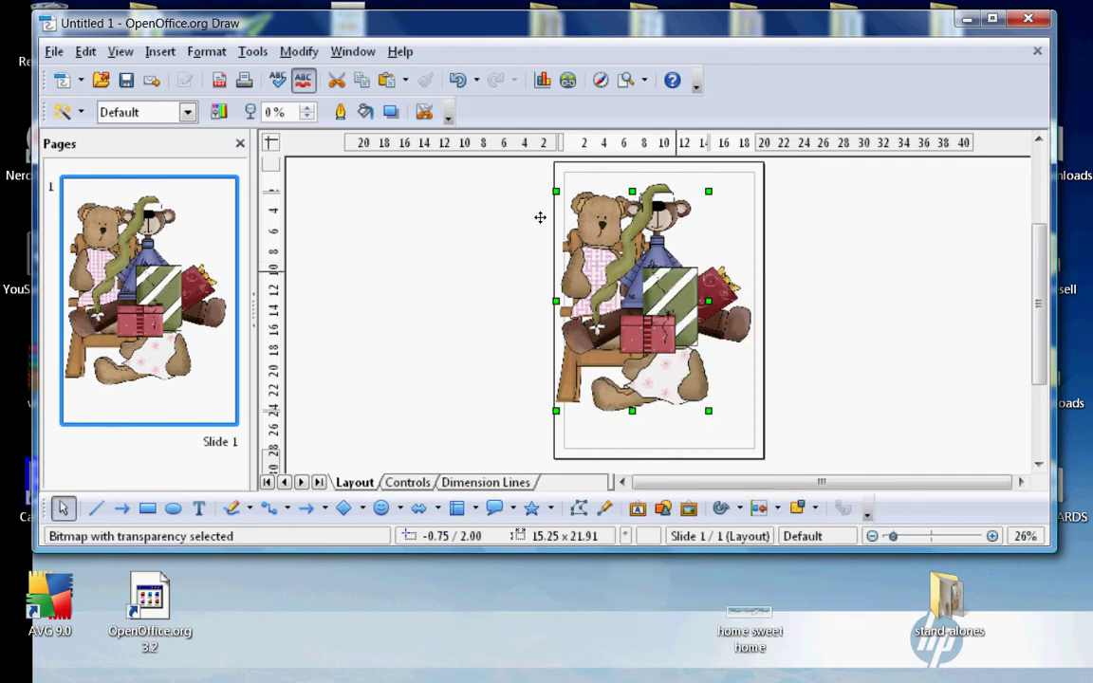
Step: Shift the teddy bears picture slightly left and move the Christmas bear down to the lower right of the page
mouse_move(542, 217)
left_mouse_down()
mouse_move(532, 228)
mouse_move(524, 218)
left_mouse_up()
left_click_drag(758, 289, 798, 373)
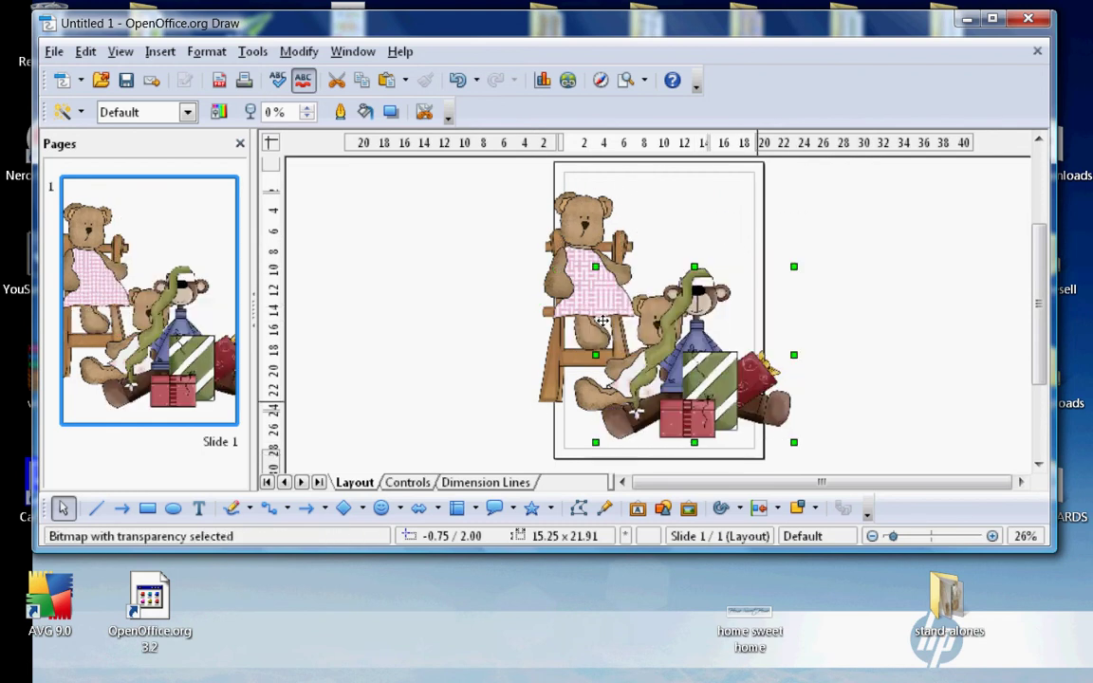
left_click_drag(644, 354, 630, 353)
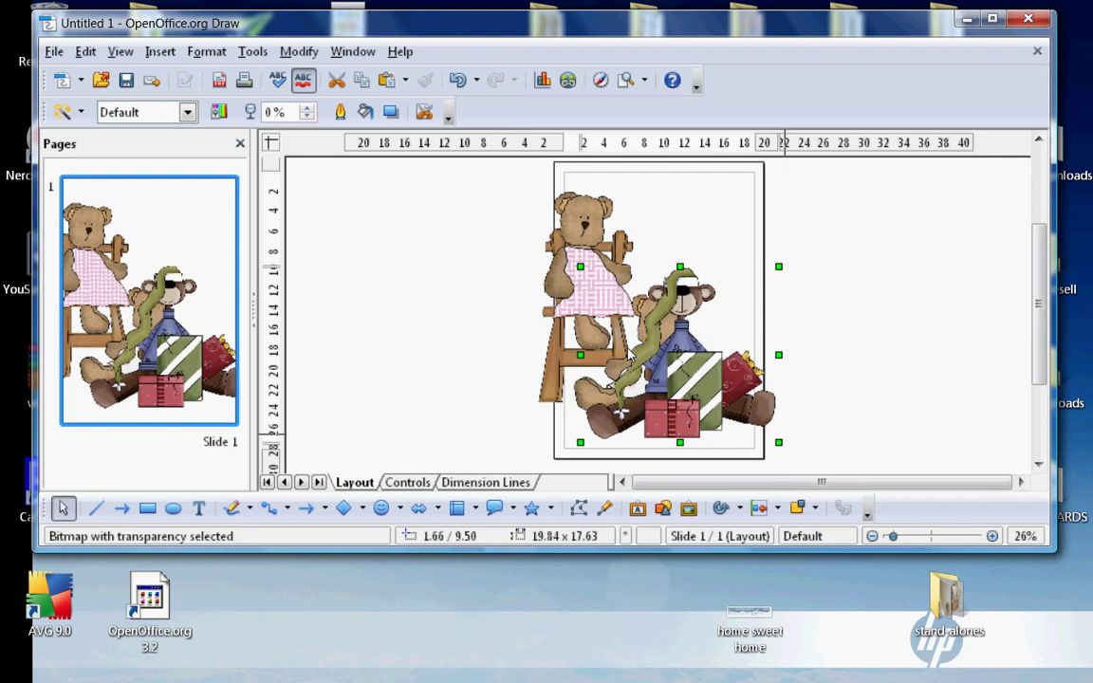
Step: Delete the Christmas bear picture and move the teddy bears up and right so they fit within the page margins
right_click(702, 349)
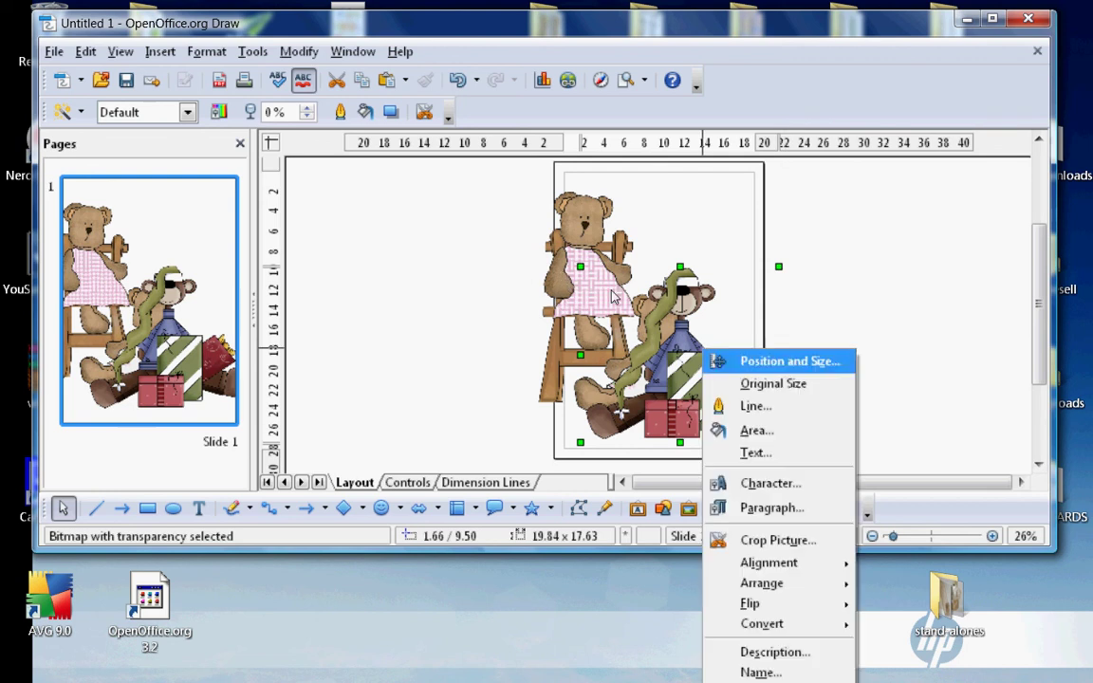
left_click(600, 611)
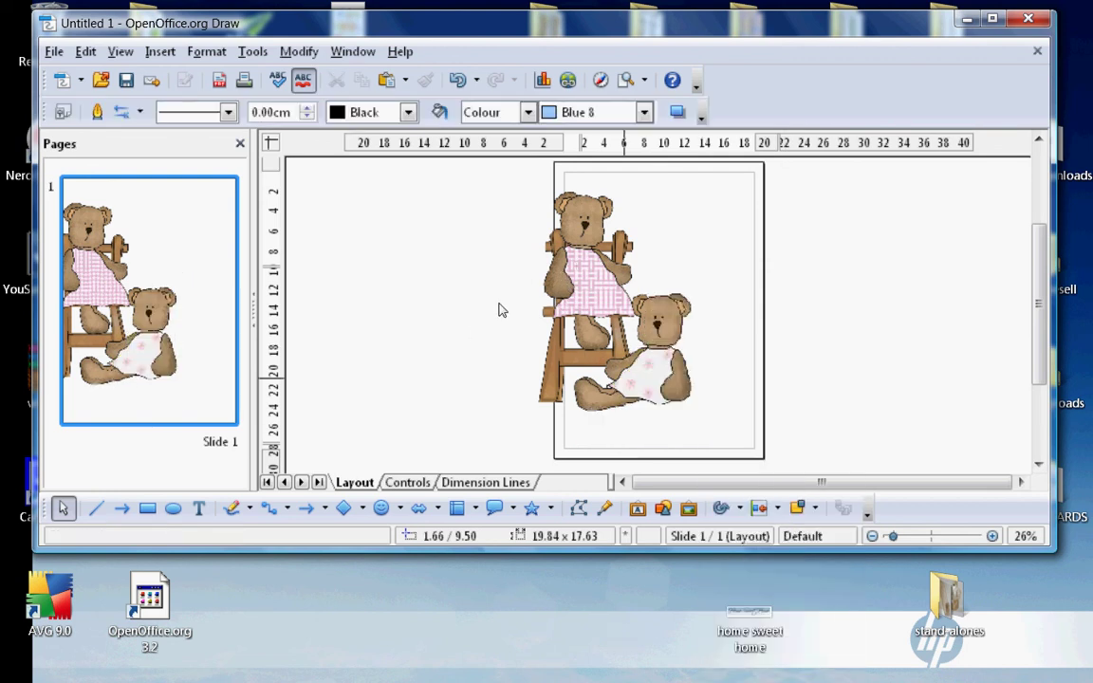
left_click_drag(501, 311, 536, 290)
key("Escape")
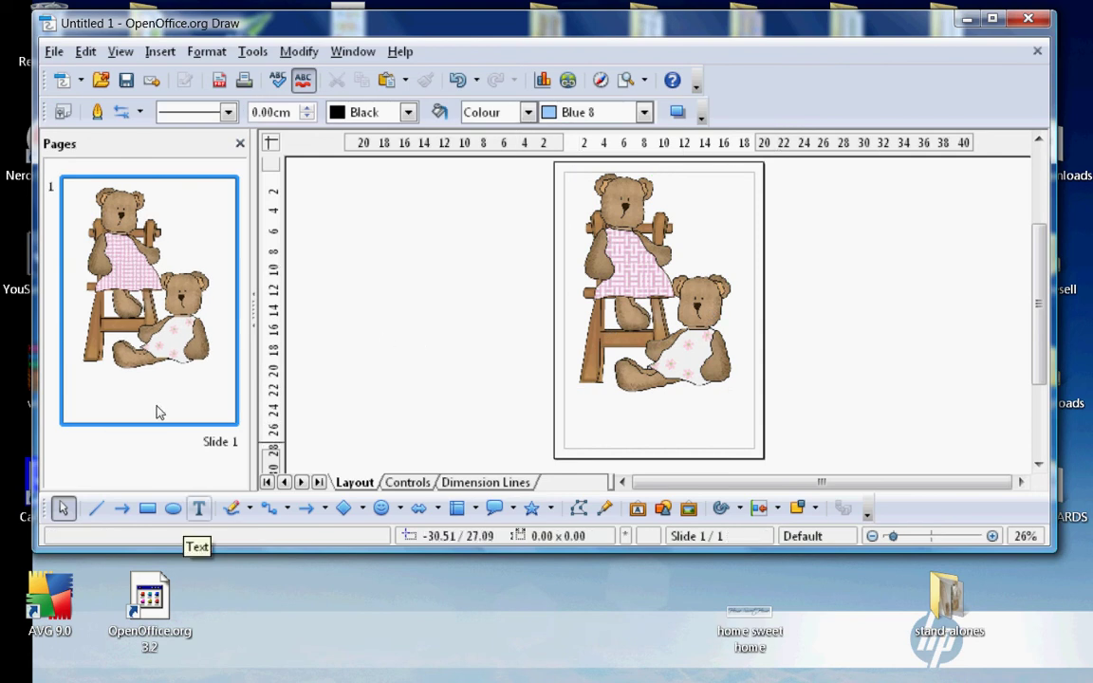
Step: Add the text "Happy birthday" in 48 pt Arial below the teddy bears
left_click(199, 508)
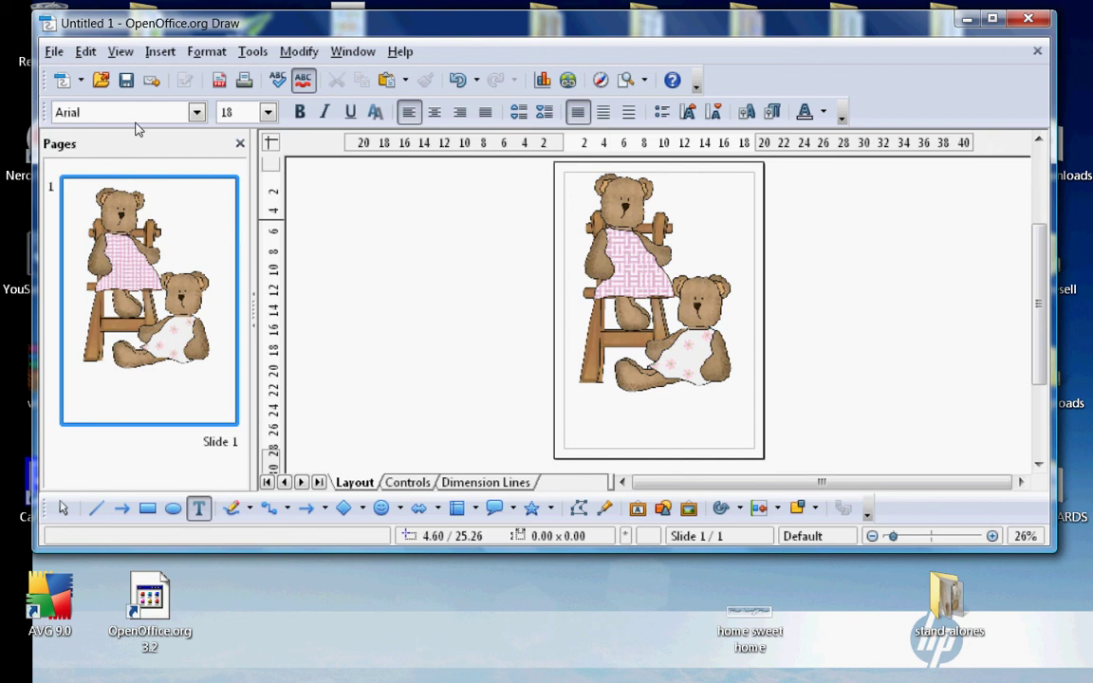
left_click(268, 112)
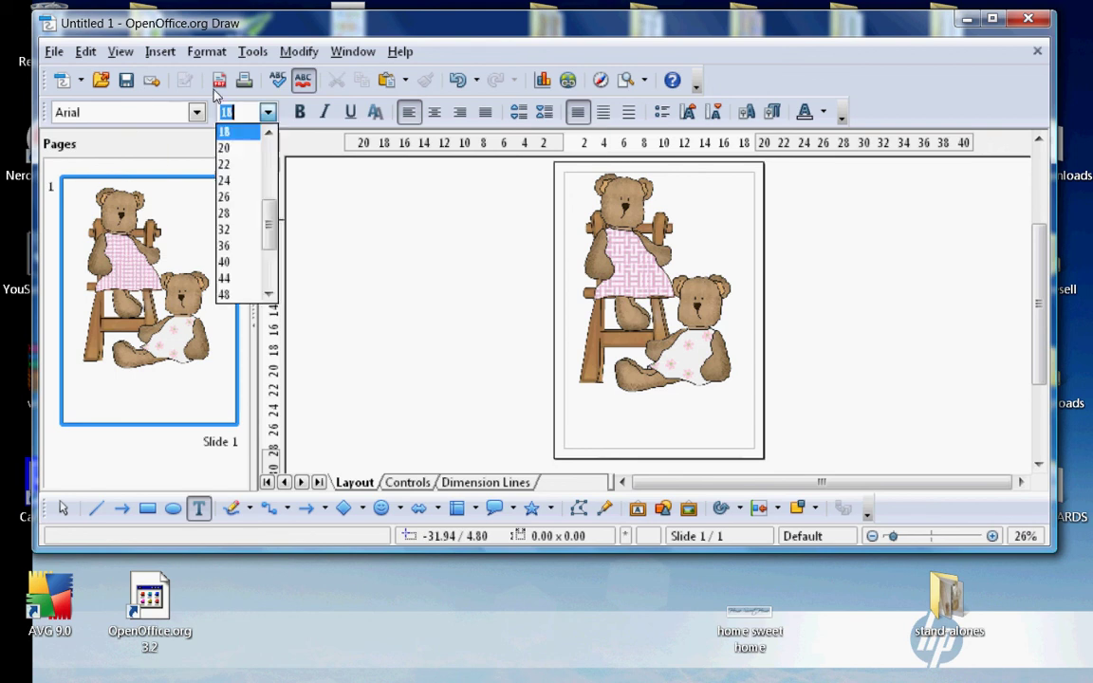
left_click(224, 294)
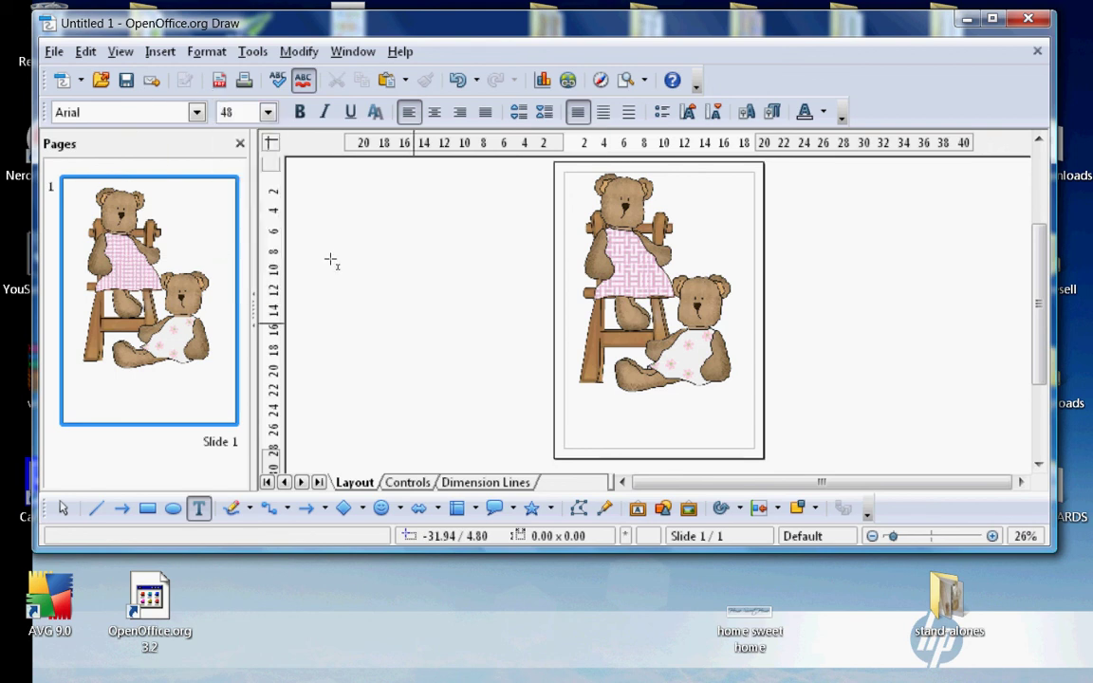
left_click(592, 418)
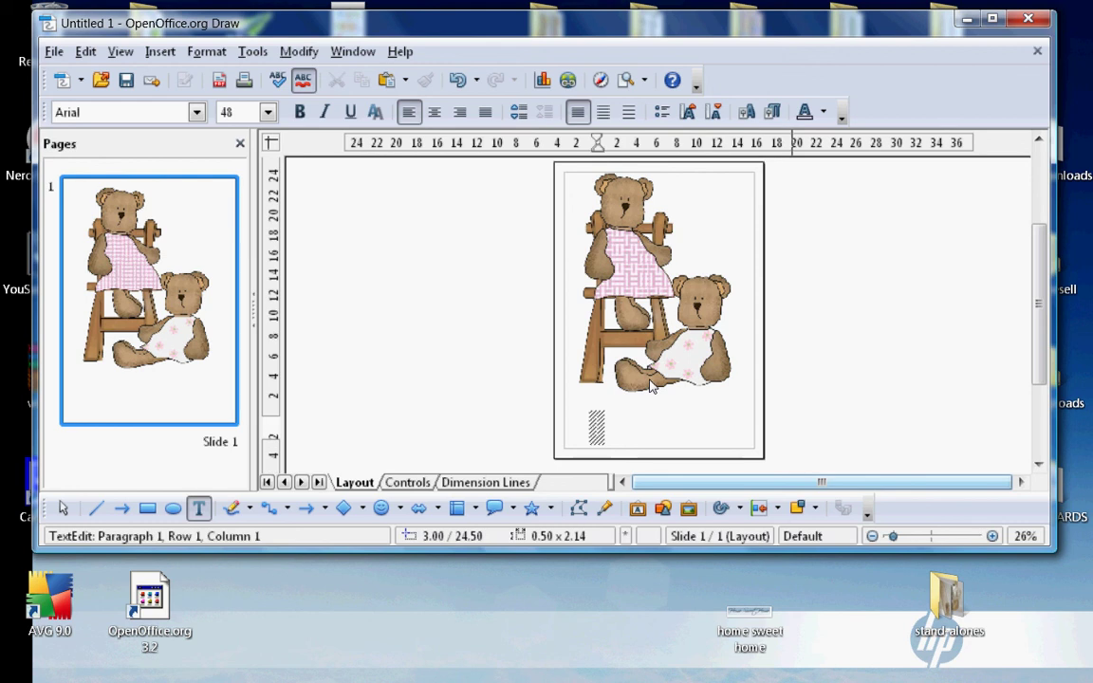
type("happy")
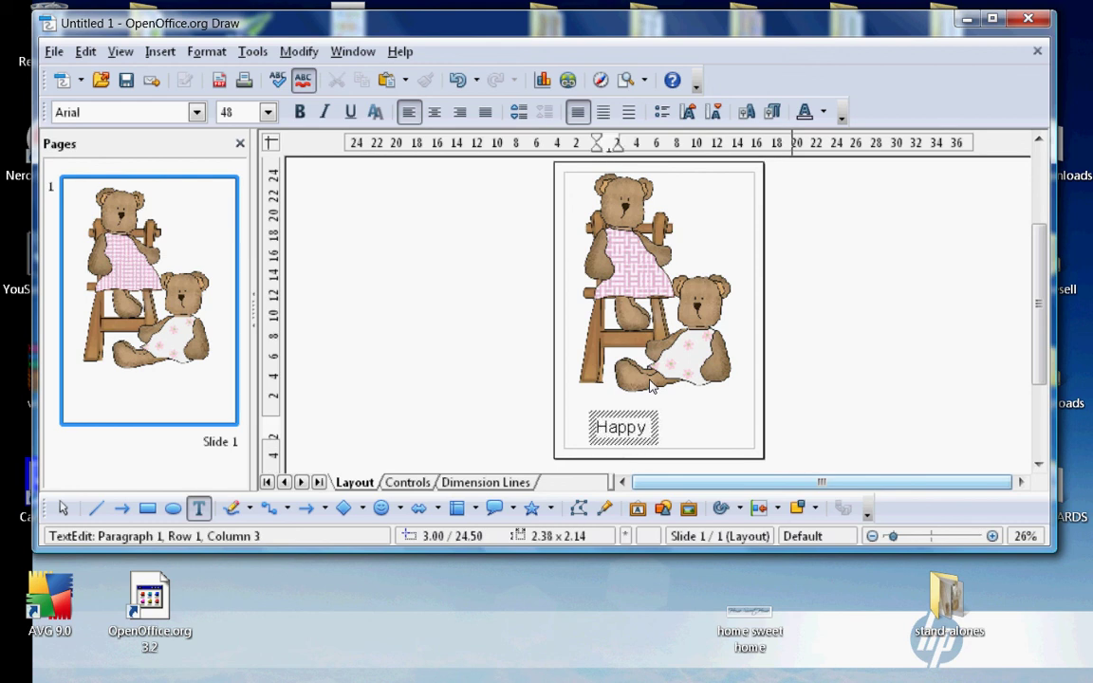
type(" birthday")
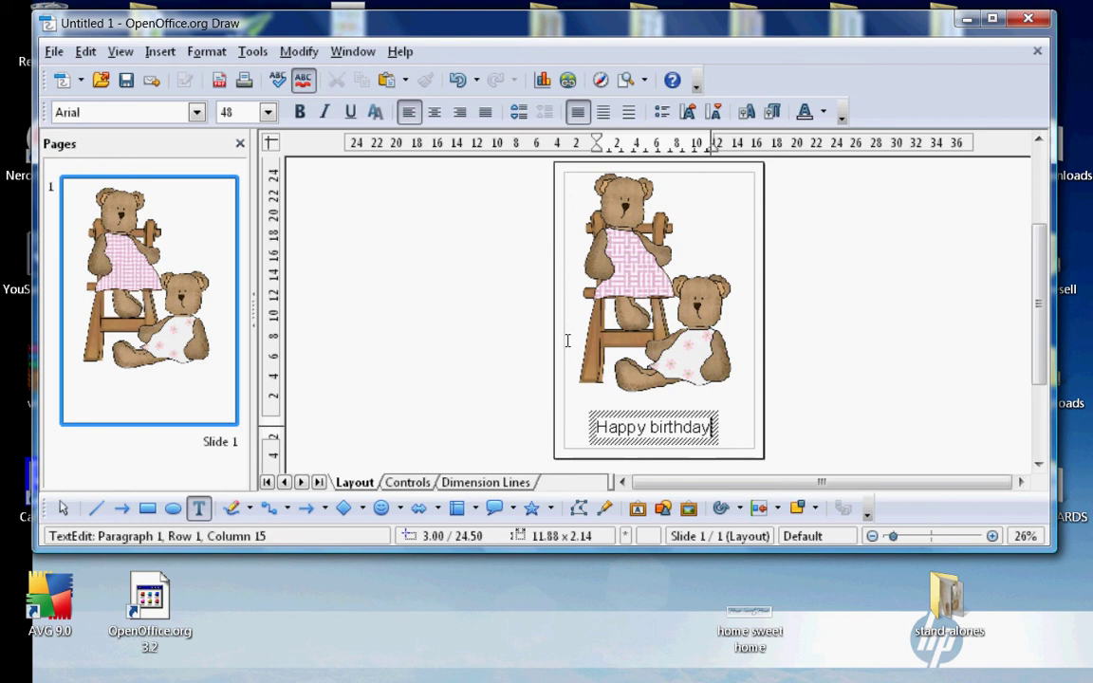
Step: Select the whole "Happy birthday" text and change its font to Cuckoo
key("shift+Left")
key("shift+Left")
key("shift+Left")
key("shift+Left")
key("shift+Left")
key("shift+Left")
key("shift+Left")
key("shift+Left")
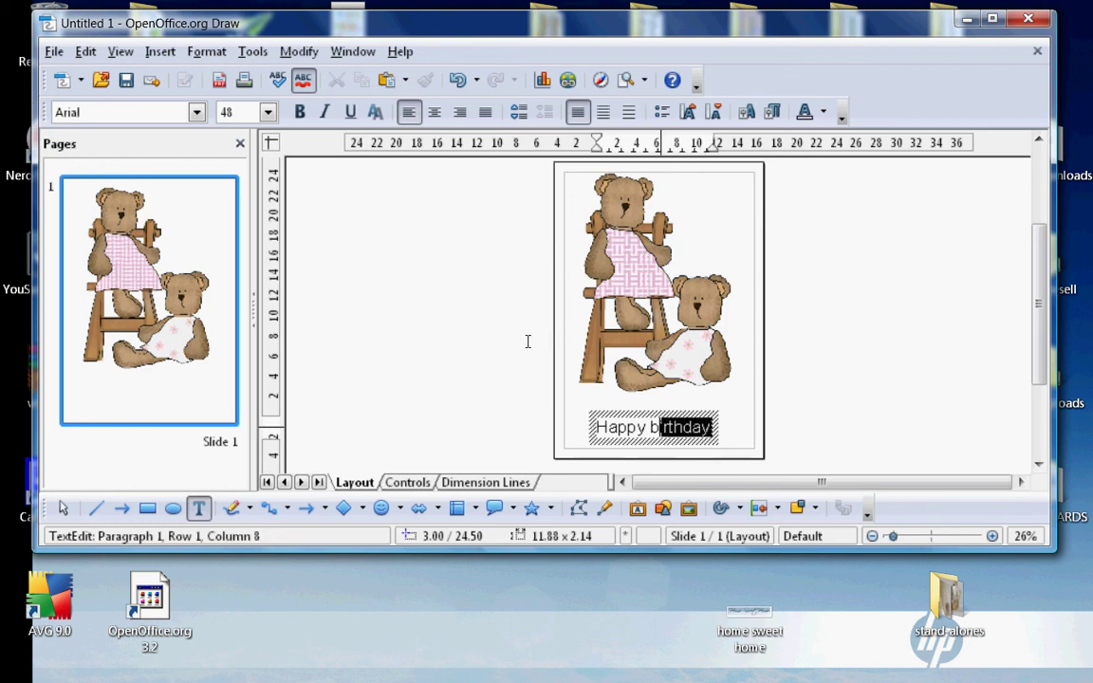
key("shift+Left")
key("shift+Left")
key("shift+Left")
key("shift+Left")
key("shift+Left")
key("shift+Left")
key("shift+Left")
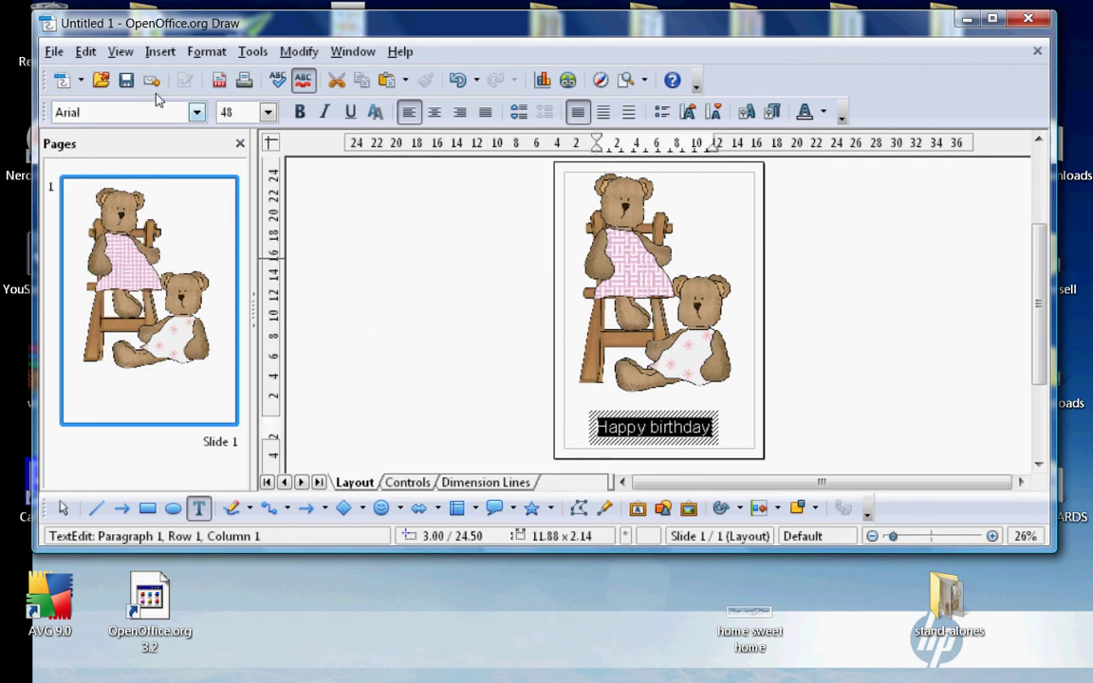
left_click(196, 112)
scroll(152, 176, "down", 2)
scroll(152, 183, "down", 10)
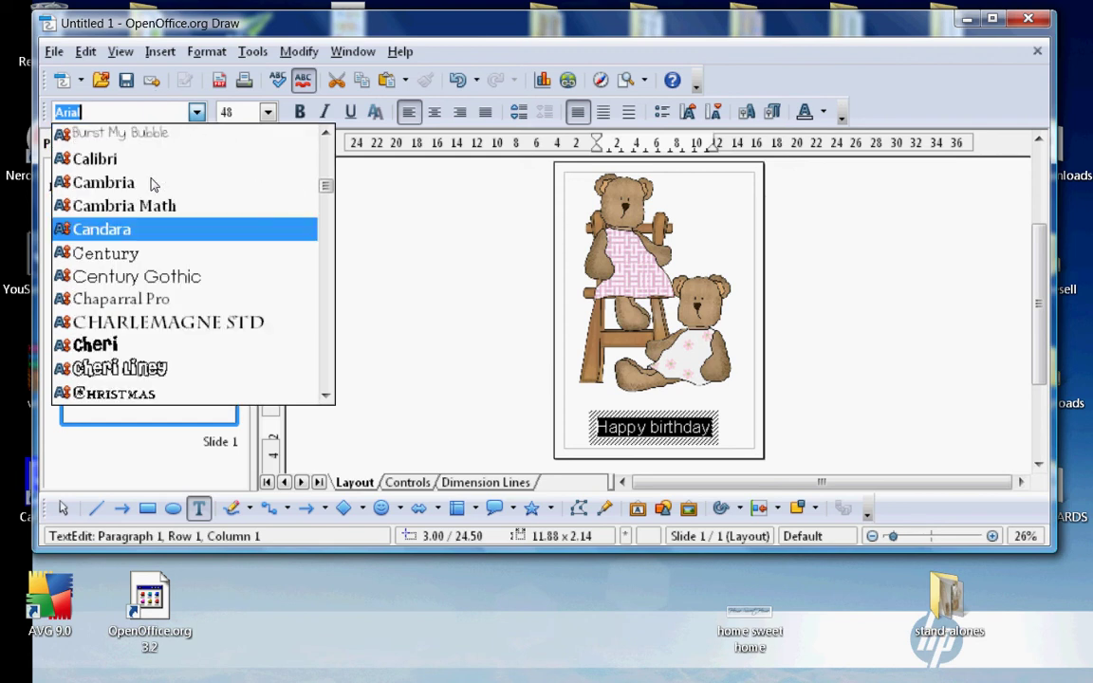
scroll(152, 183, "down", 7)
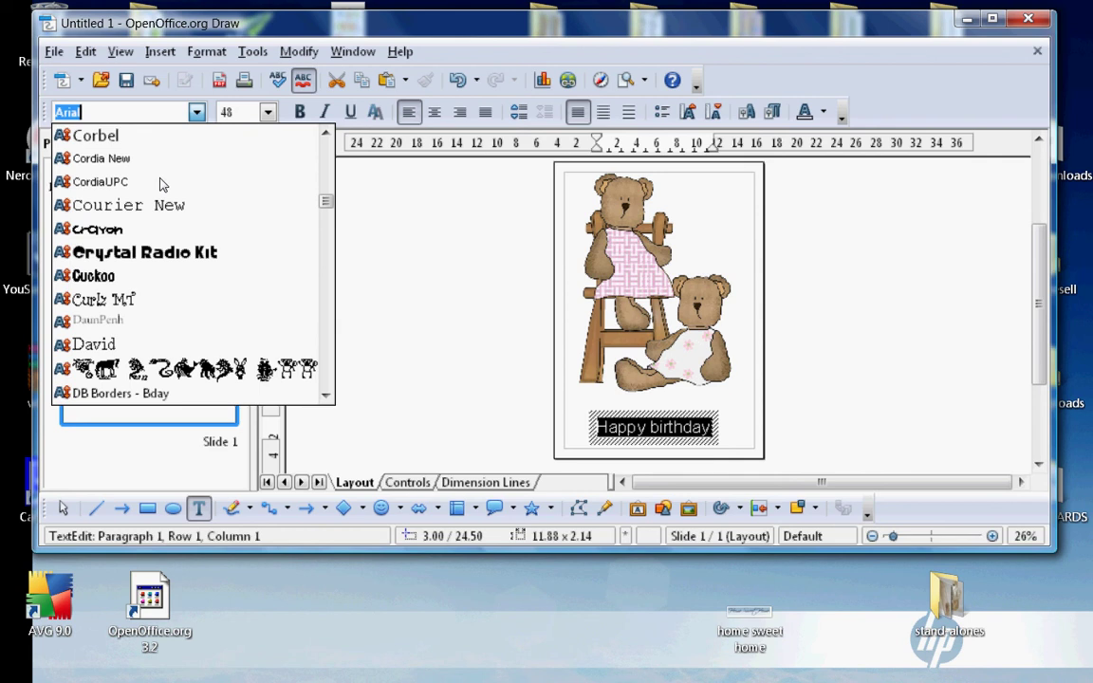
left_click(105, 275)
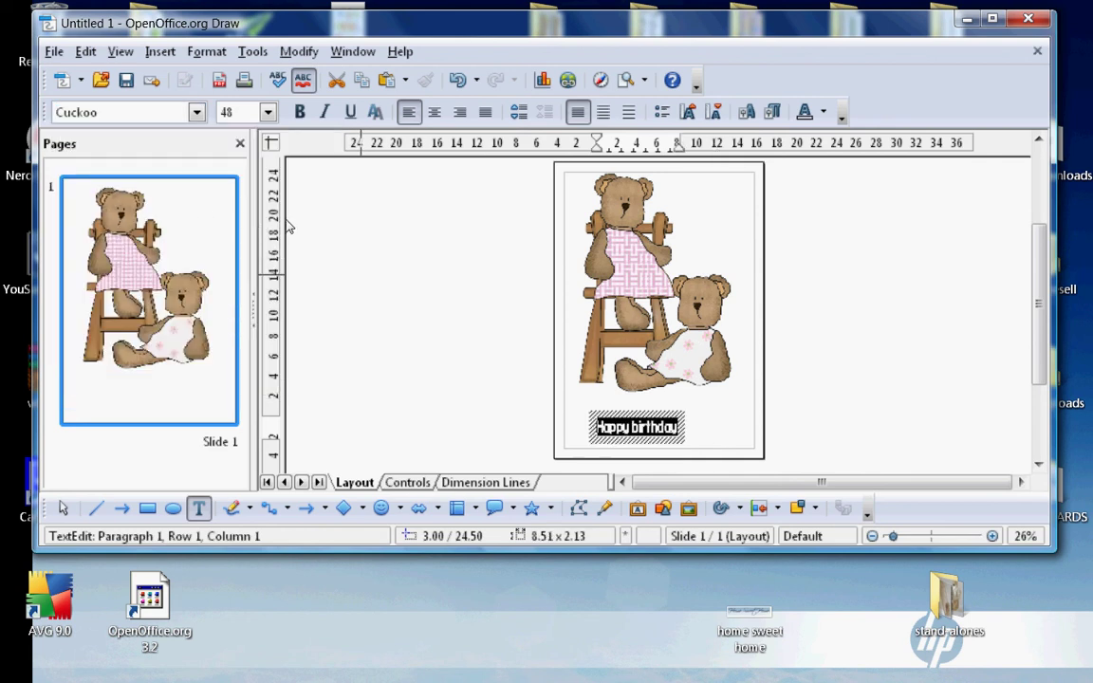
Step: Set the size of the selected "Happy birthday" text to 72 pt
left_click(268, 112)
key("Down")
key("Down")
key("Down")
key("Down")
key("Down")
key("Down")
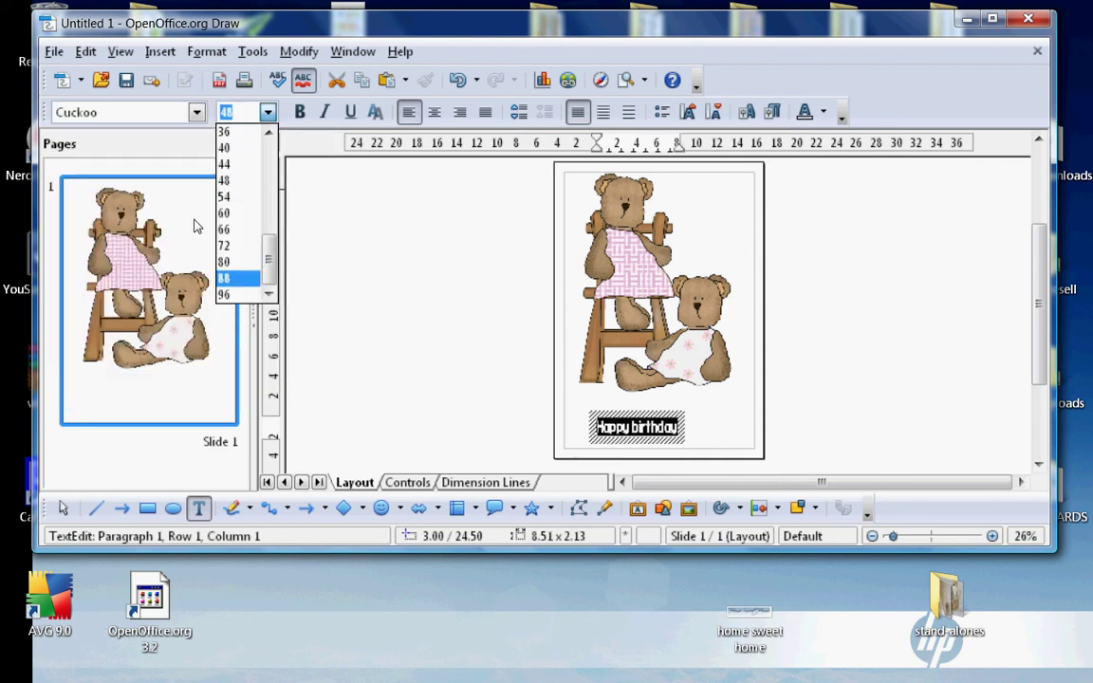
key("Up")
key("Up")
key("Return")
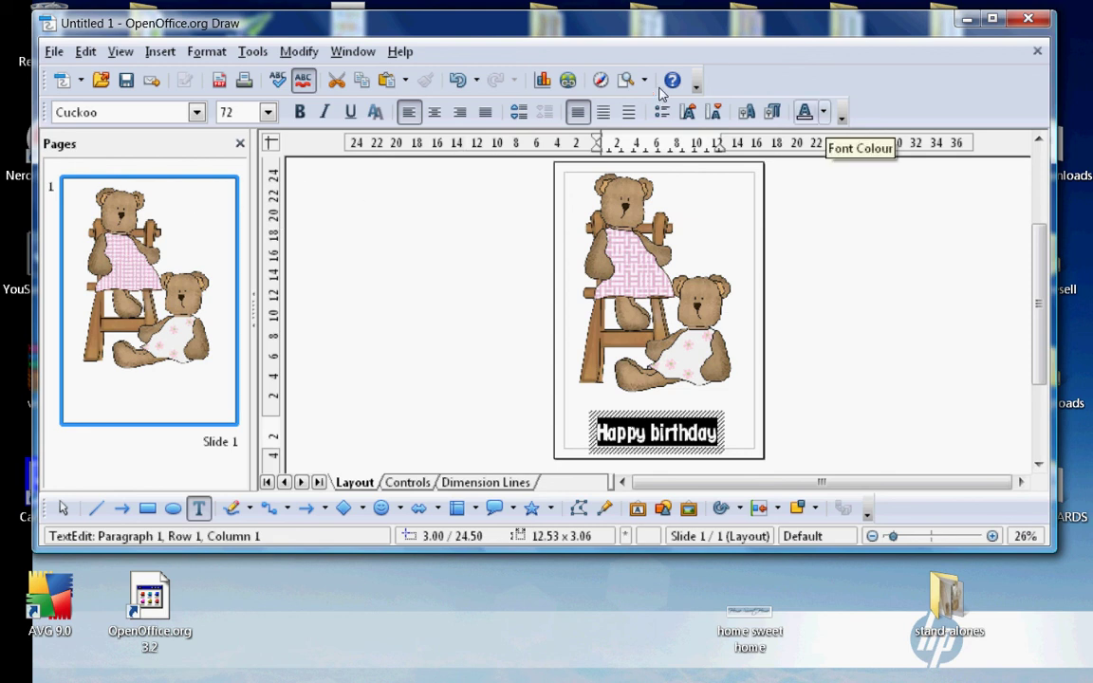
Step: Colour the "Happy birthday" text Light red and finish editing it
left_click(823, 112)
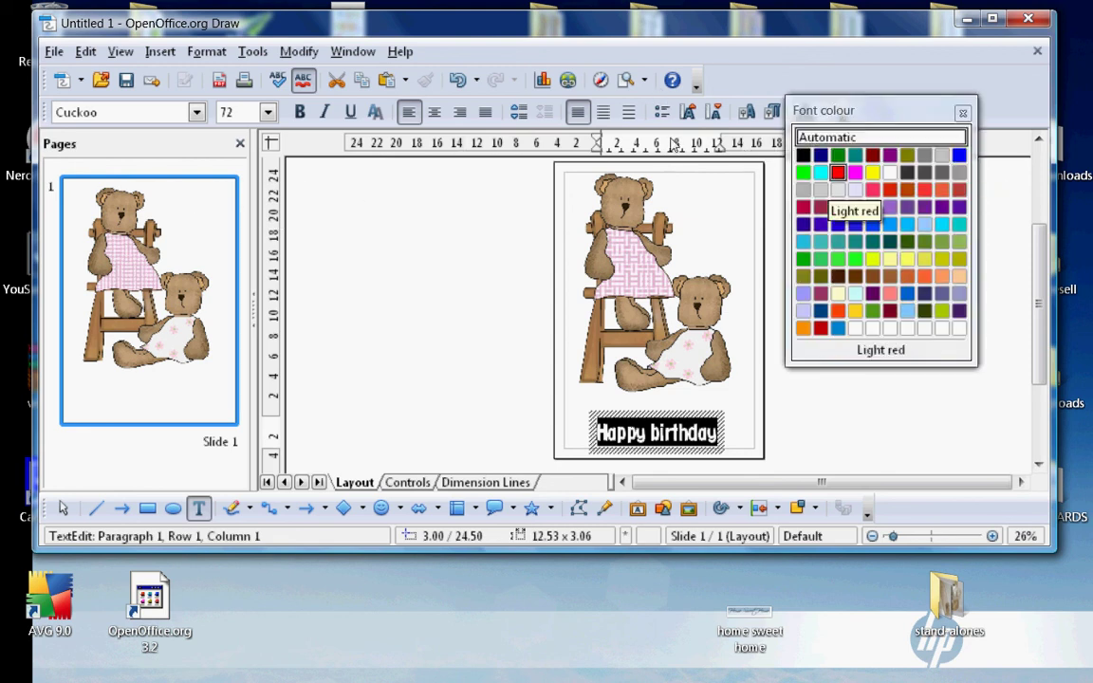
left_click(838, 171)
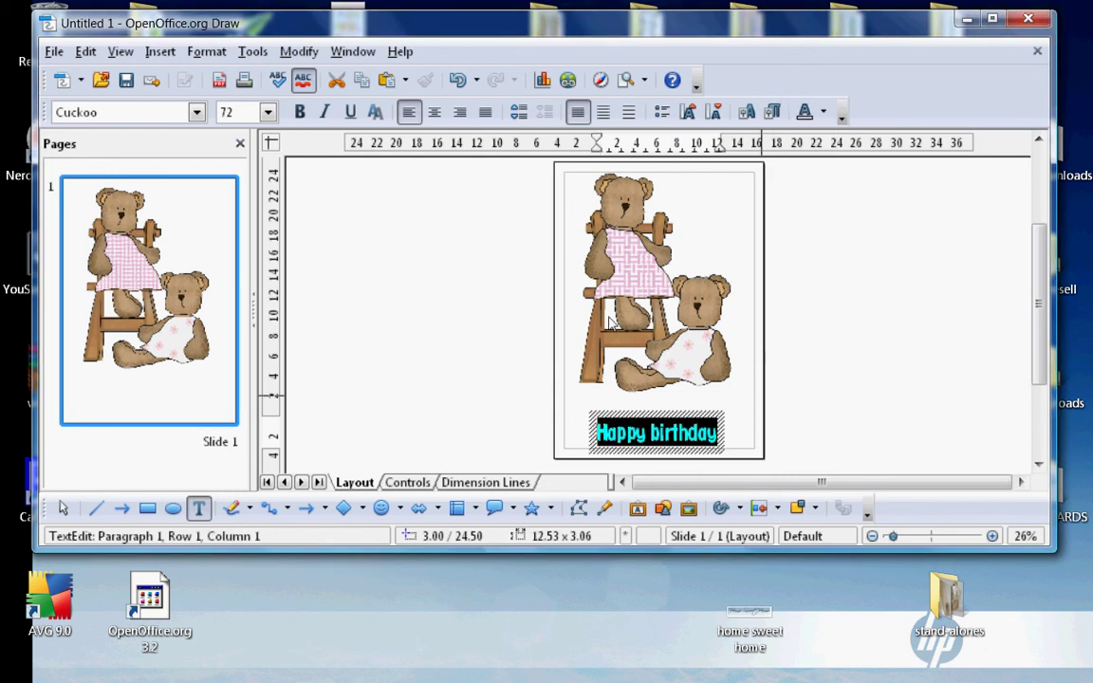
left_click(753, 315)
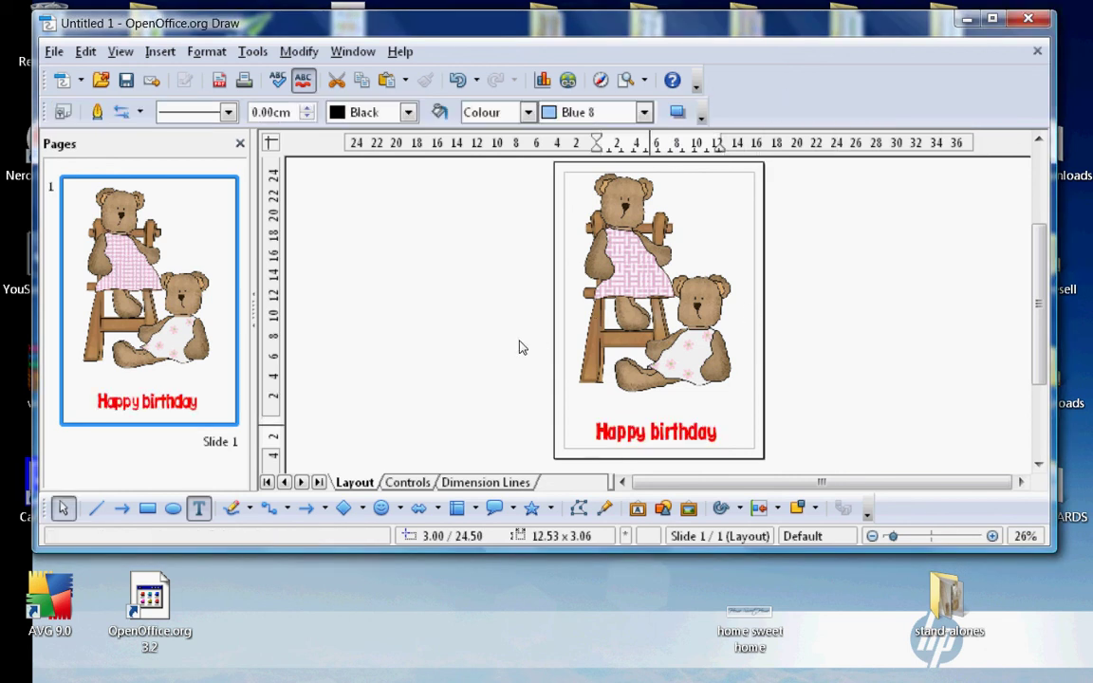
Step: Move the "Happy birthday" text up over the lower part of the teddy bears, to about 2.00 / 17.44, and arrange it behind the picture
left_click(656, 431)
left_click_drag(525, 342, 518, 313)
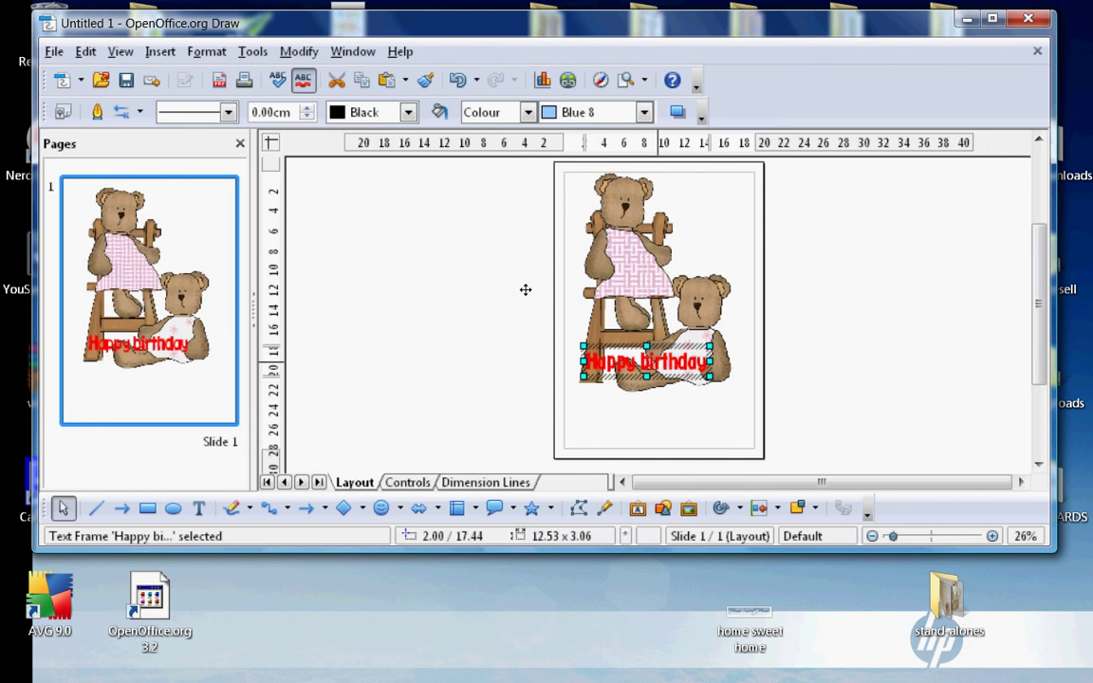
right_click(658, 363)
key("Down")
key("Down")
key("Down")
key("Down")
key("Down")
key("Down")
key("Down")
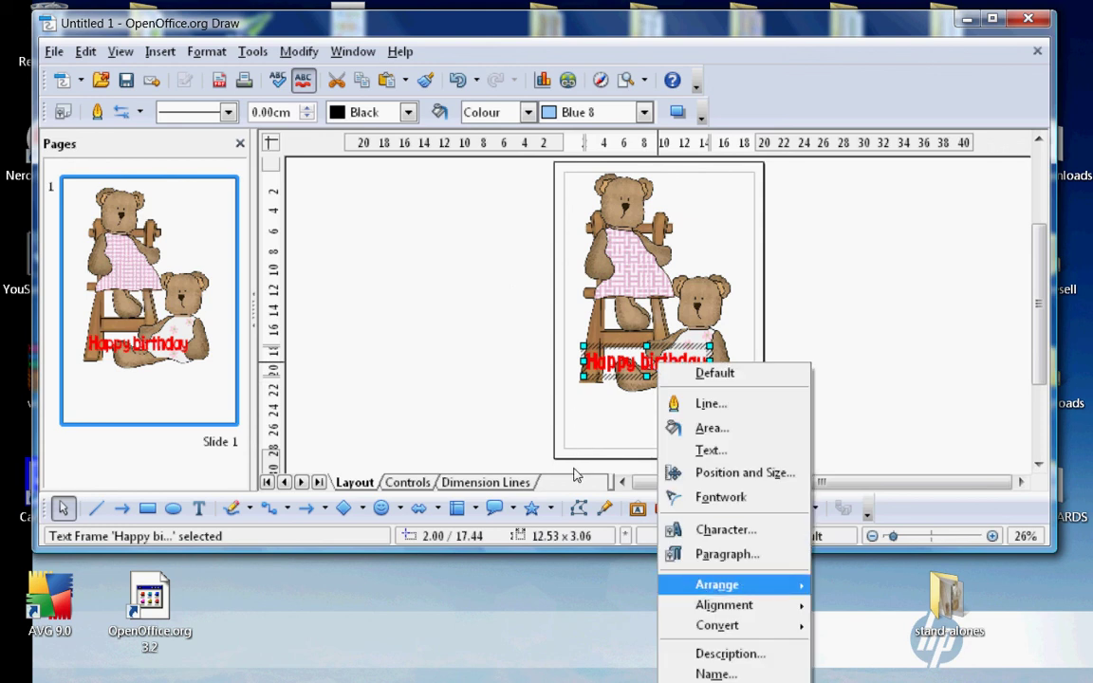
key("Right")
key("Down")
key("Down")
key("Return")
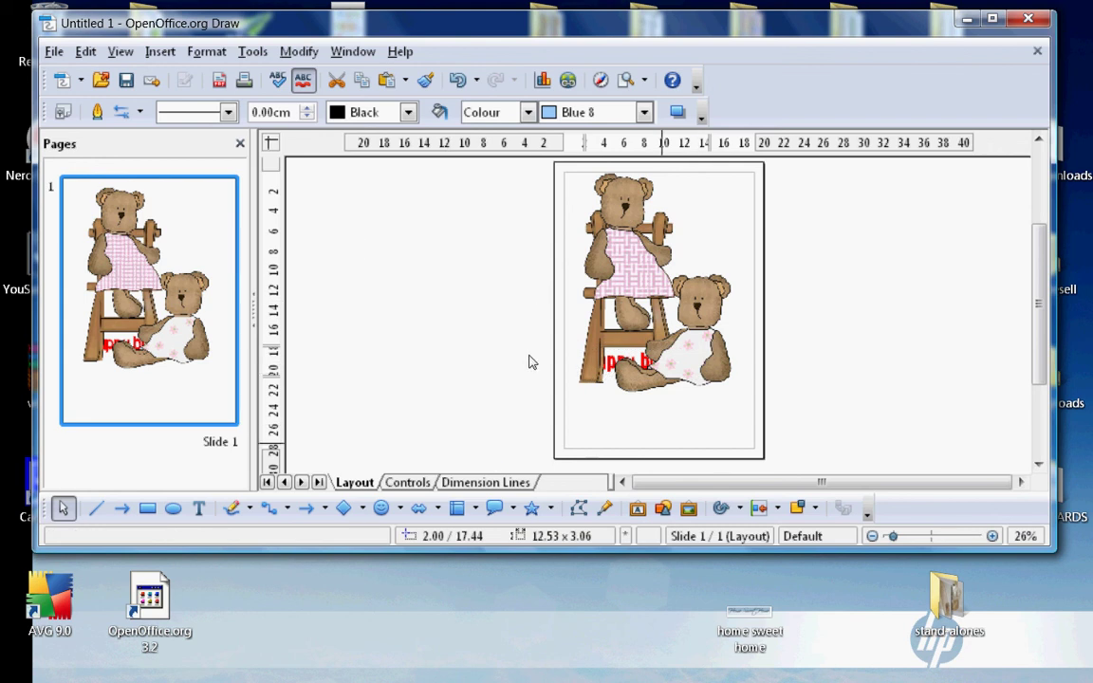
left_click(359, 365)
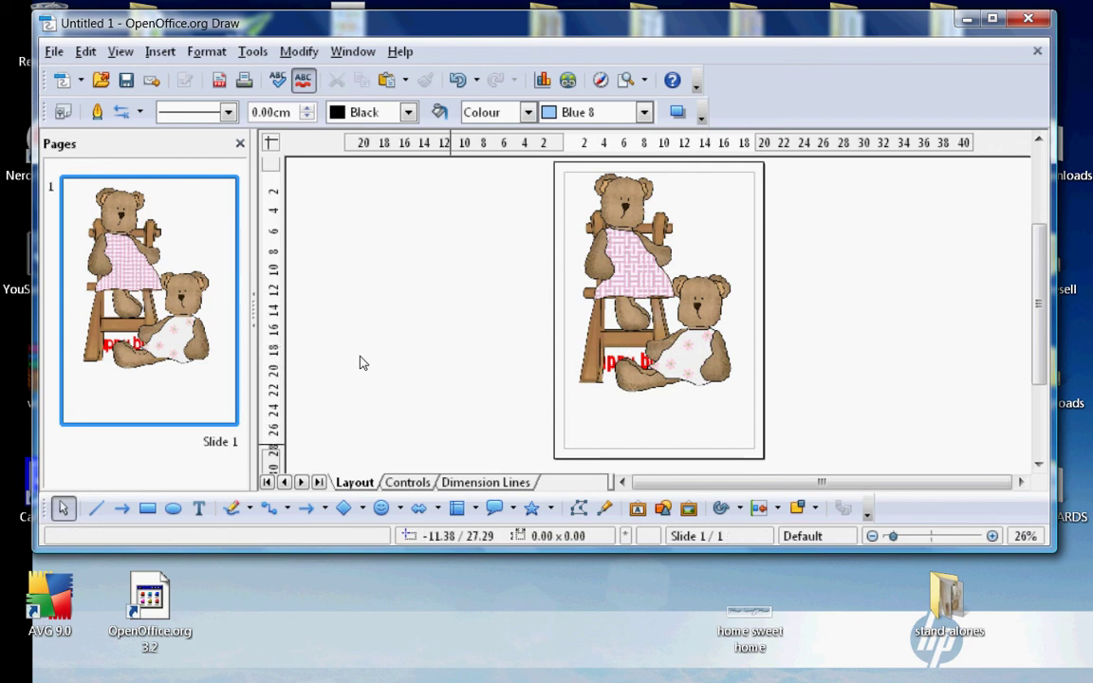